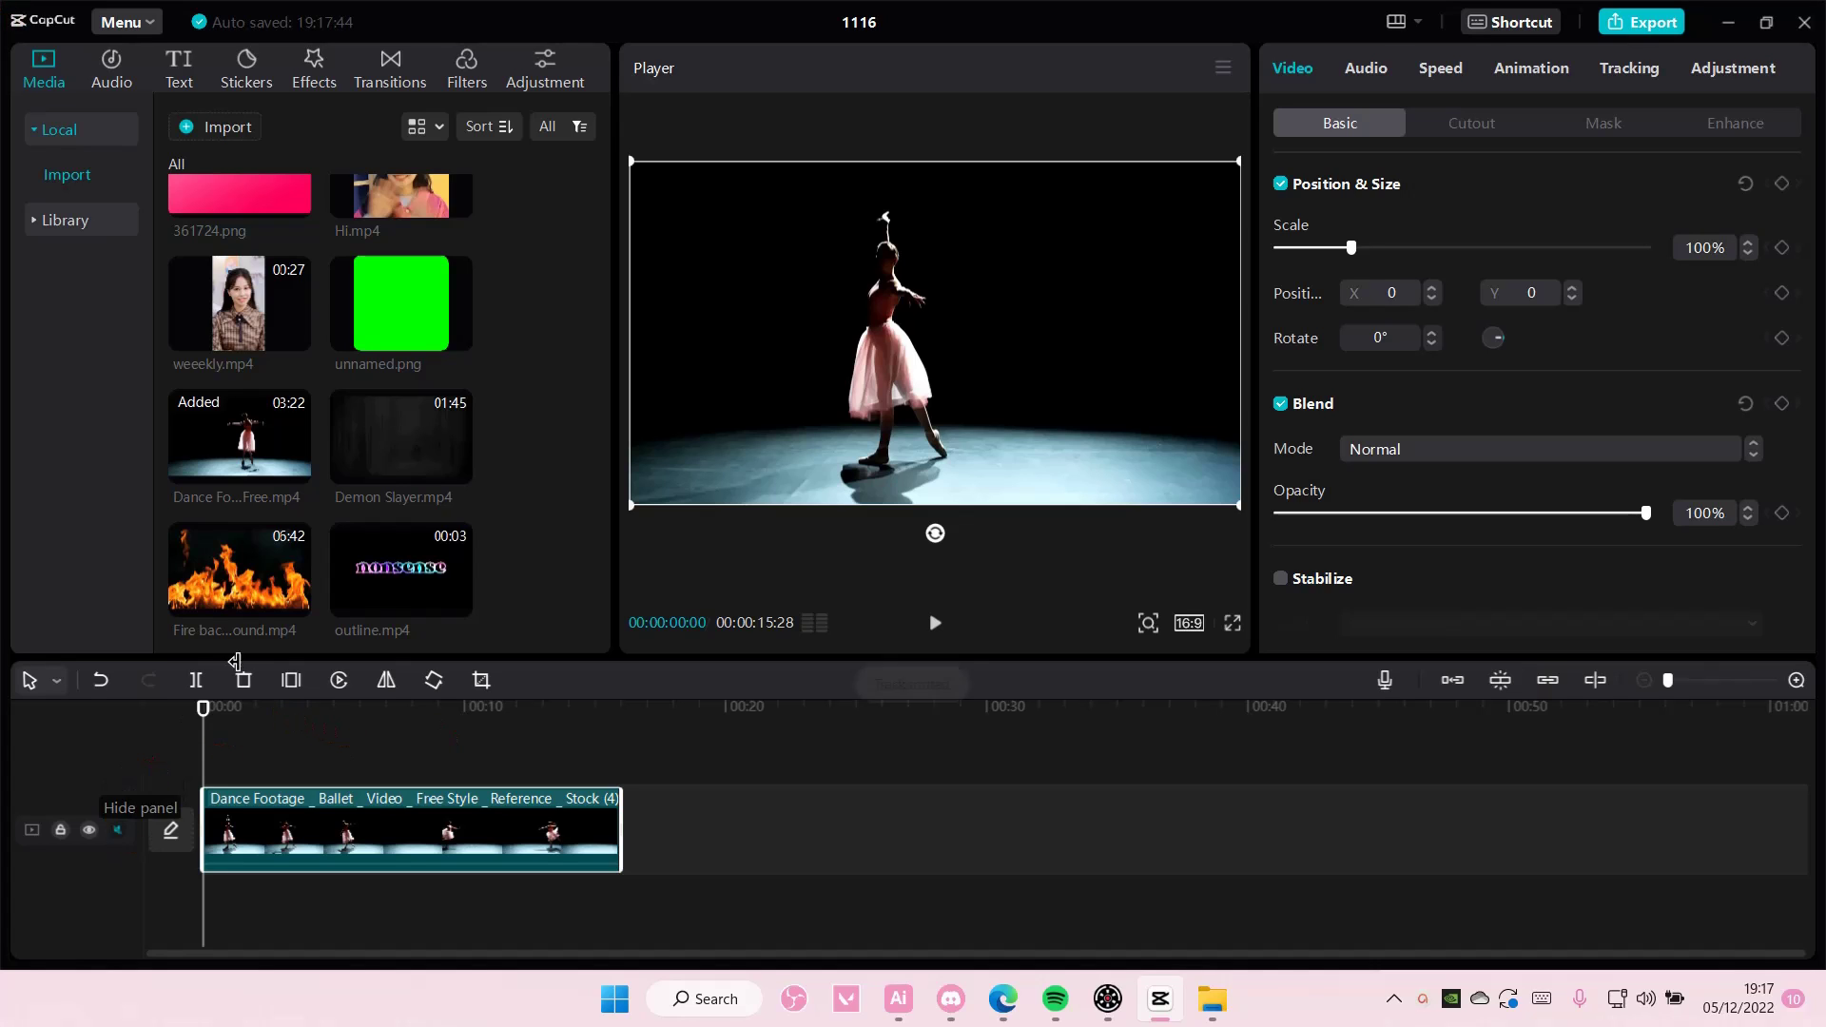
Trim the ballet clip's opening and move it to the timeline start, leaving it 00:00:09:08 long
scroll(513, 571, "up", 2)
scroll(514, 570, "up", 5)
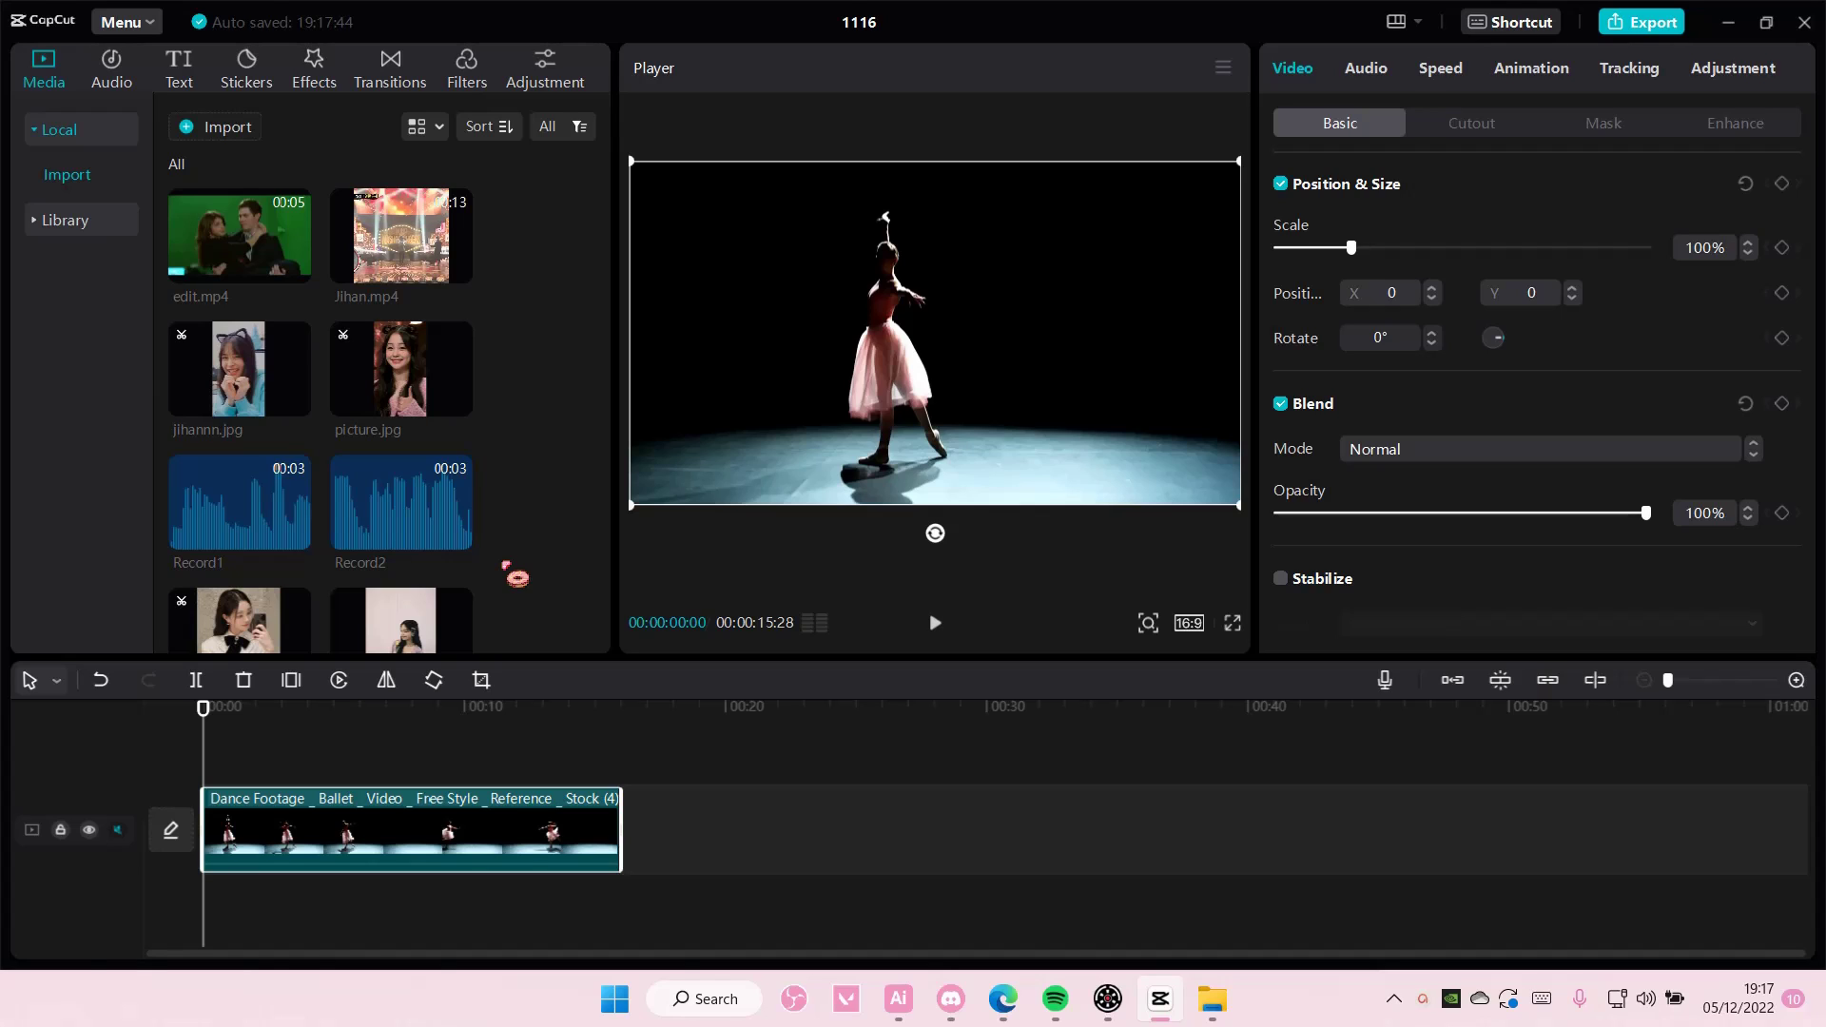
left_click_drag(204, 729, 369, 760)
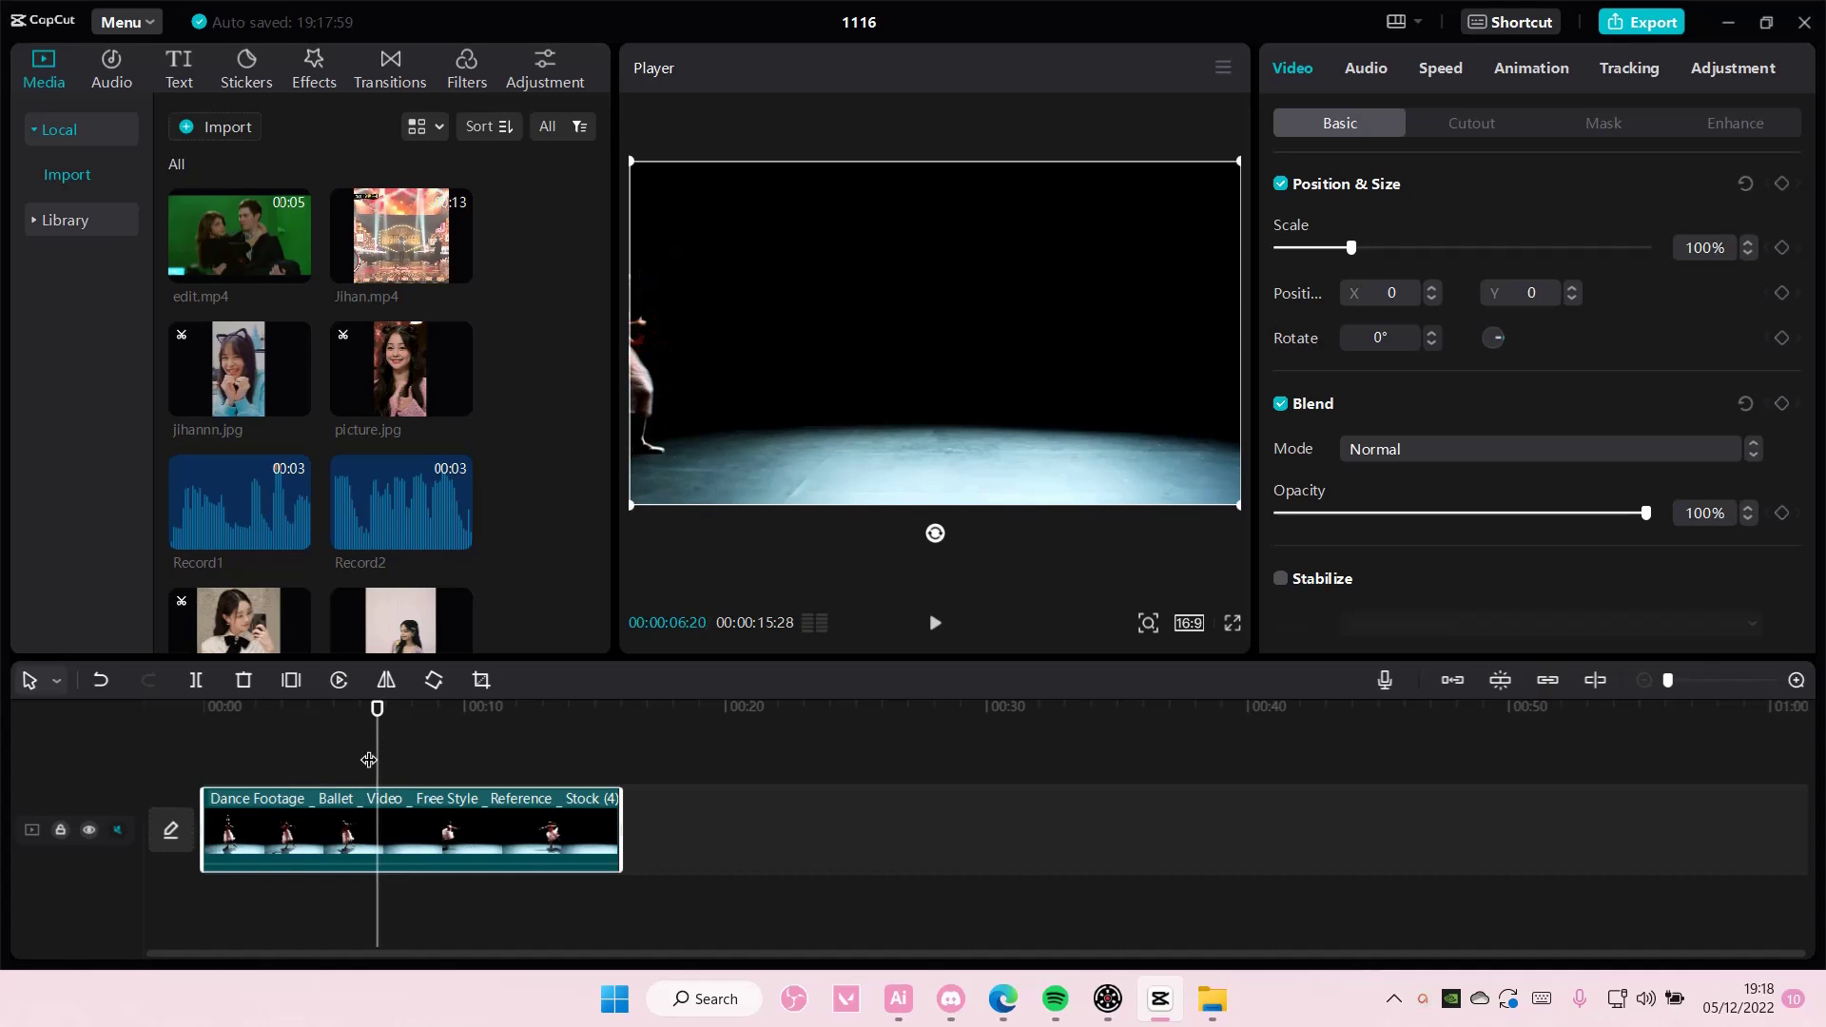
left_click_drag(208, 824, 314, 842)
left_click_drag(377, 733, 163, 736)
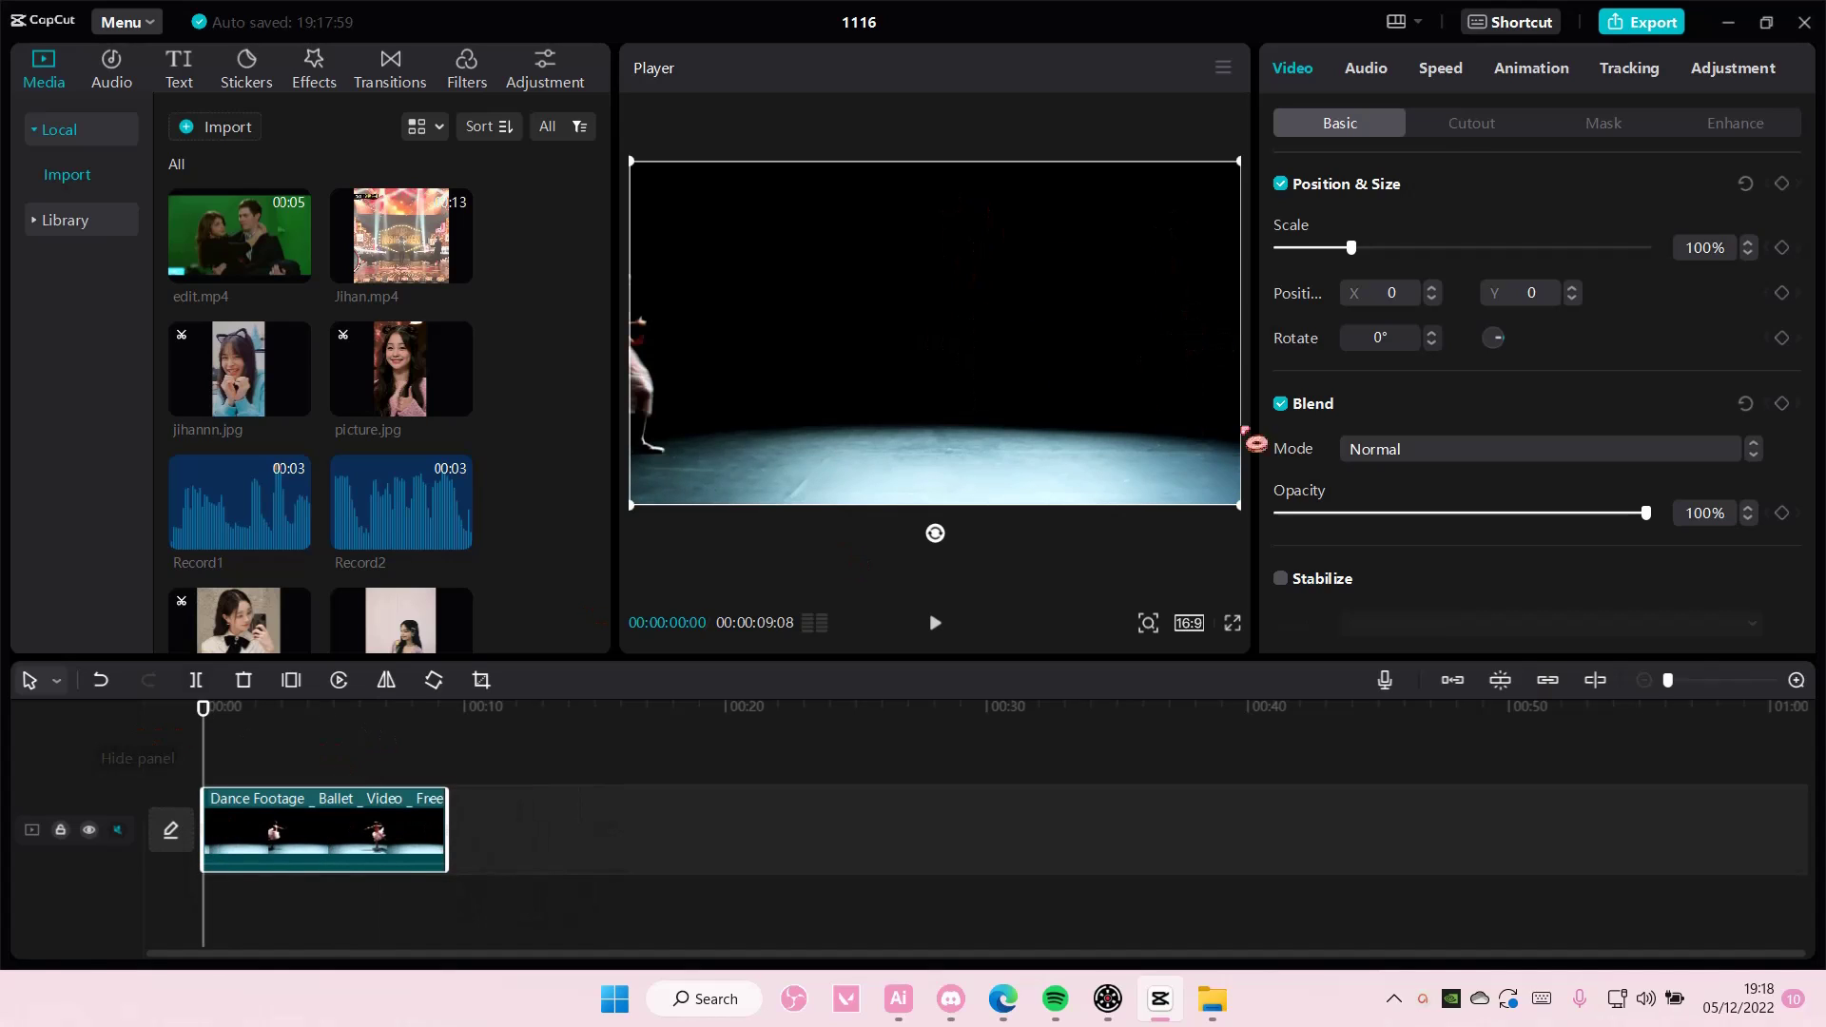
Slow the ballet clip to 0.7x (13.3s) with Optical flow smooth slow-mo
left_click(1442, 78)
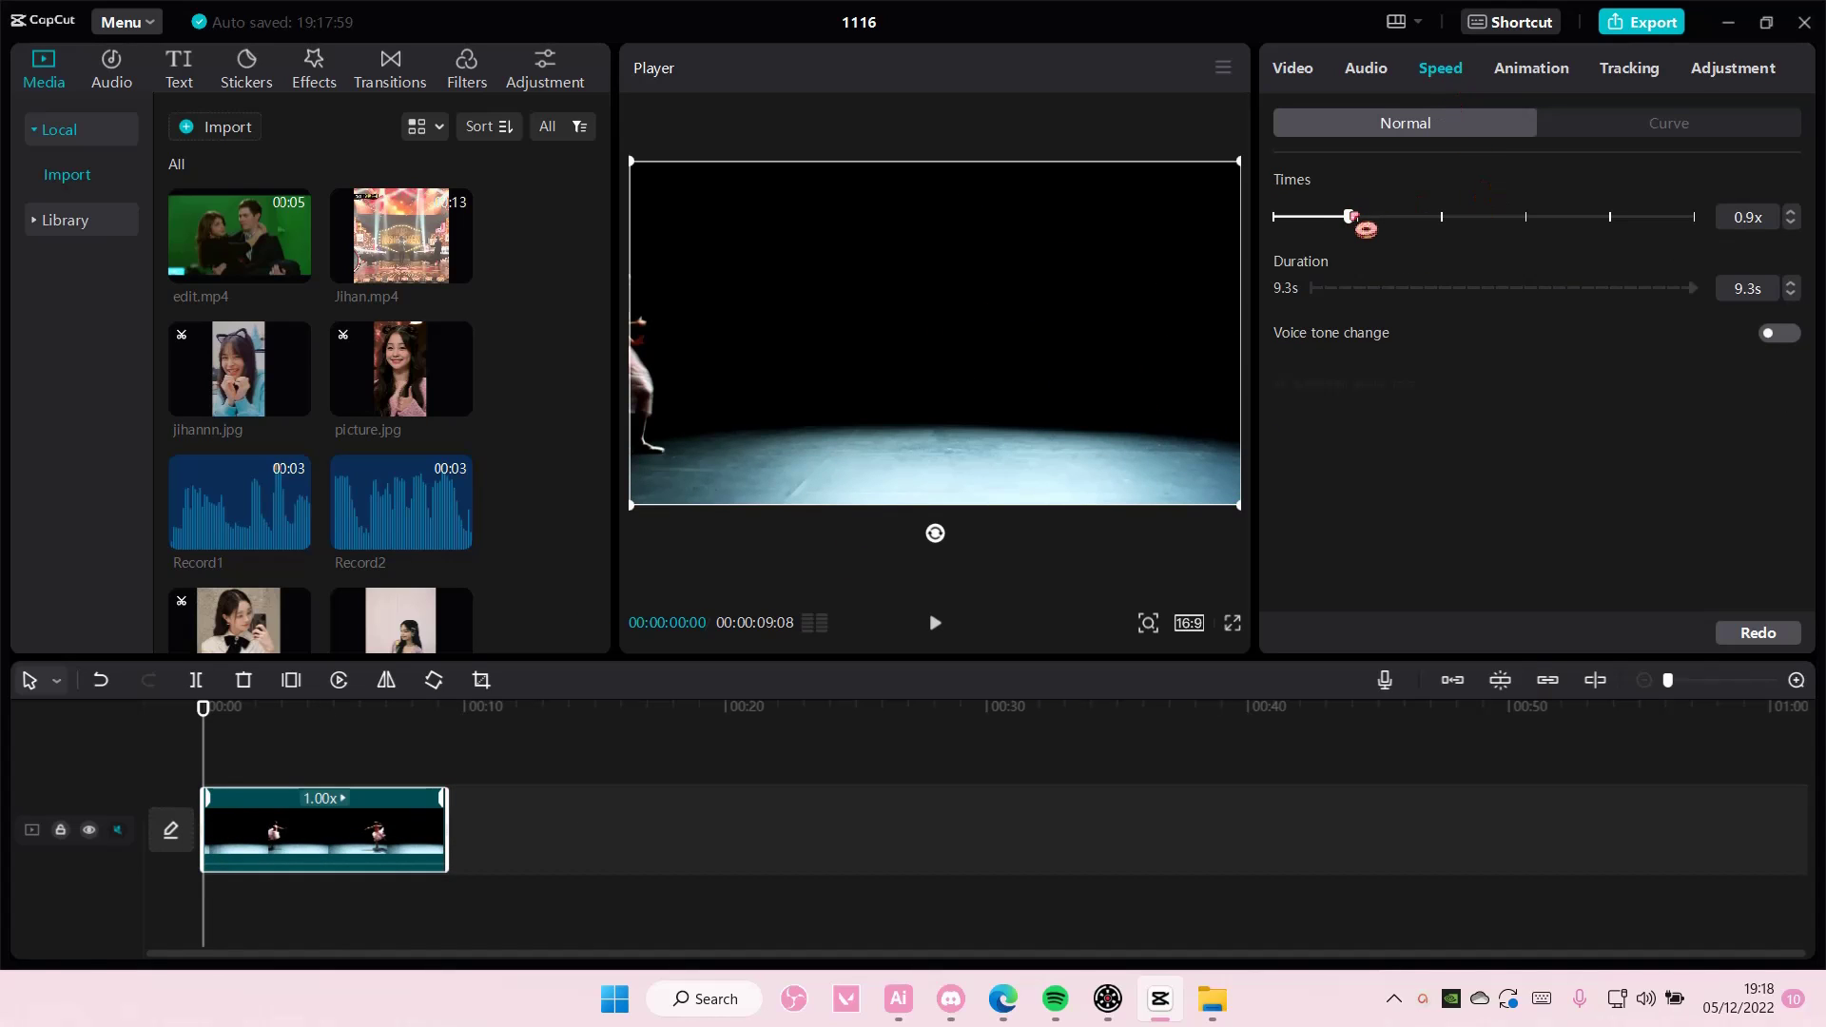
left_click_drag(1343, 219, 1345, 219)
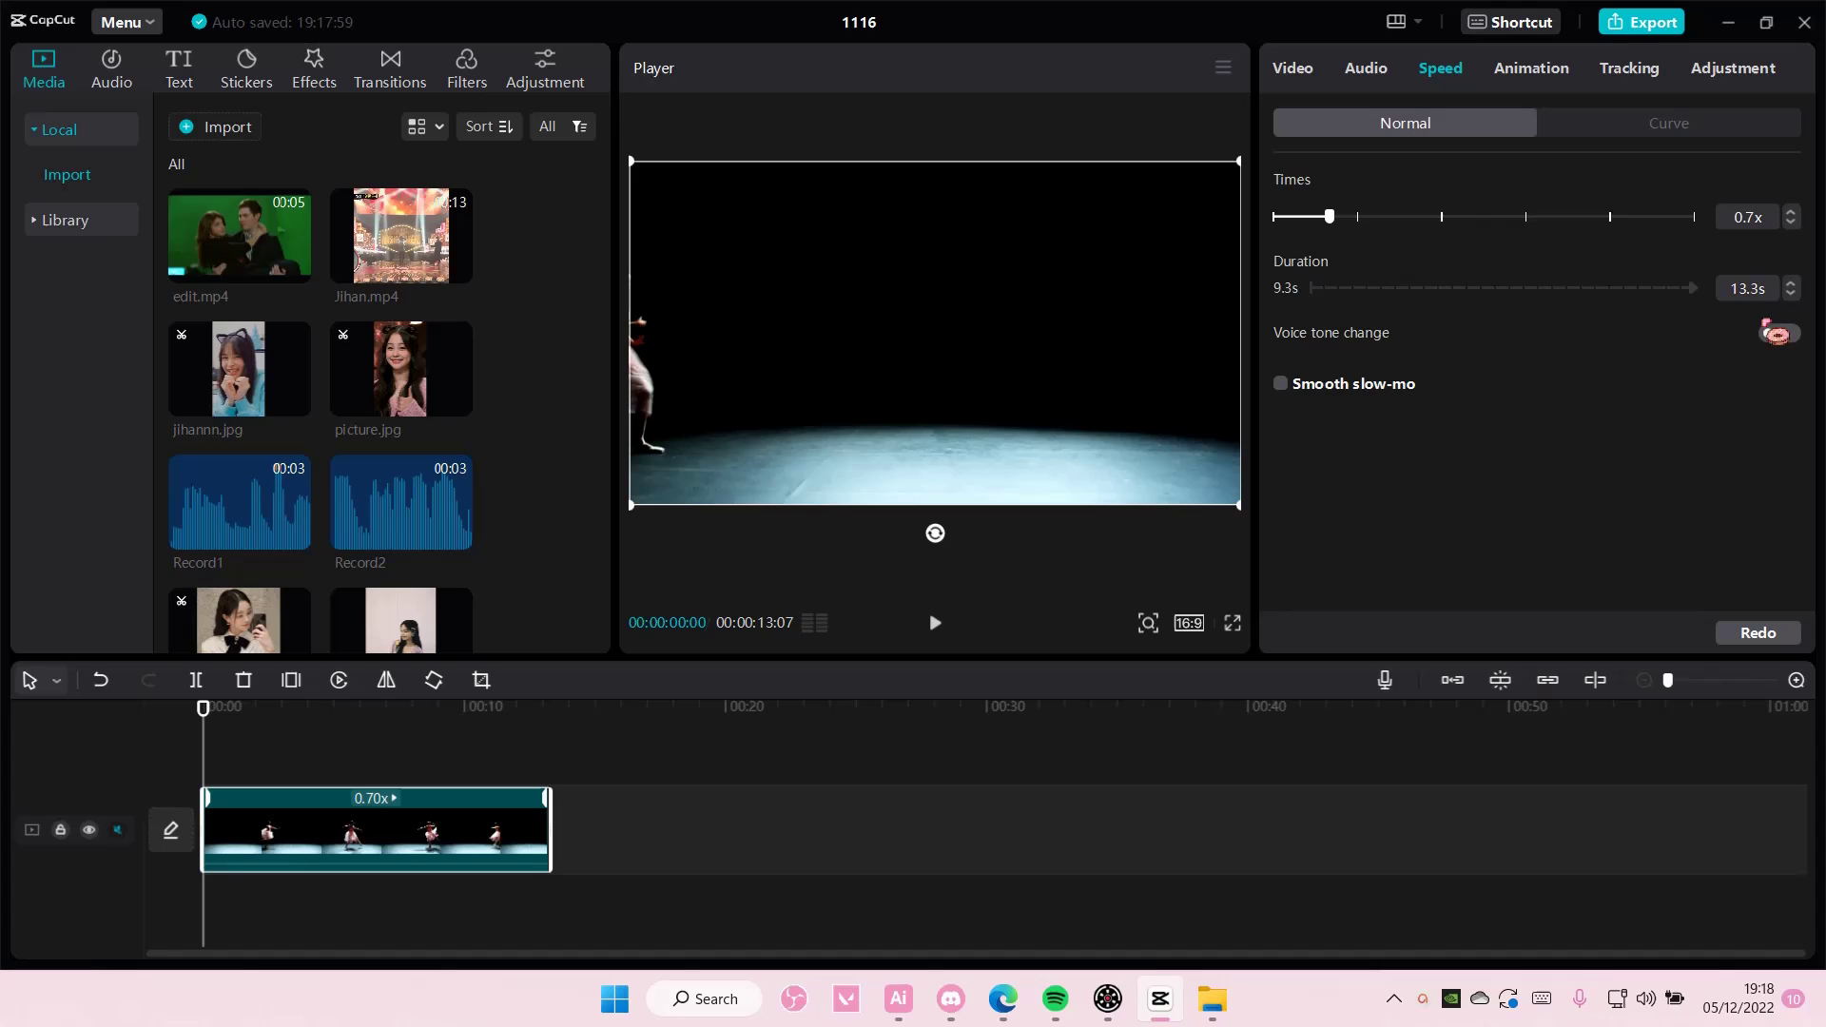
left_click(1281, 383)
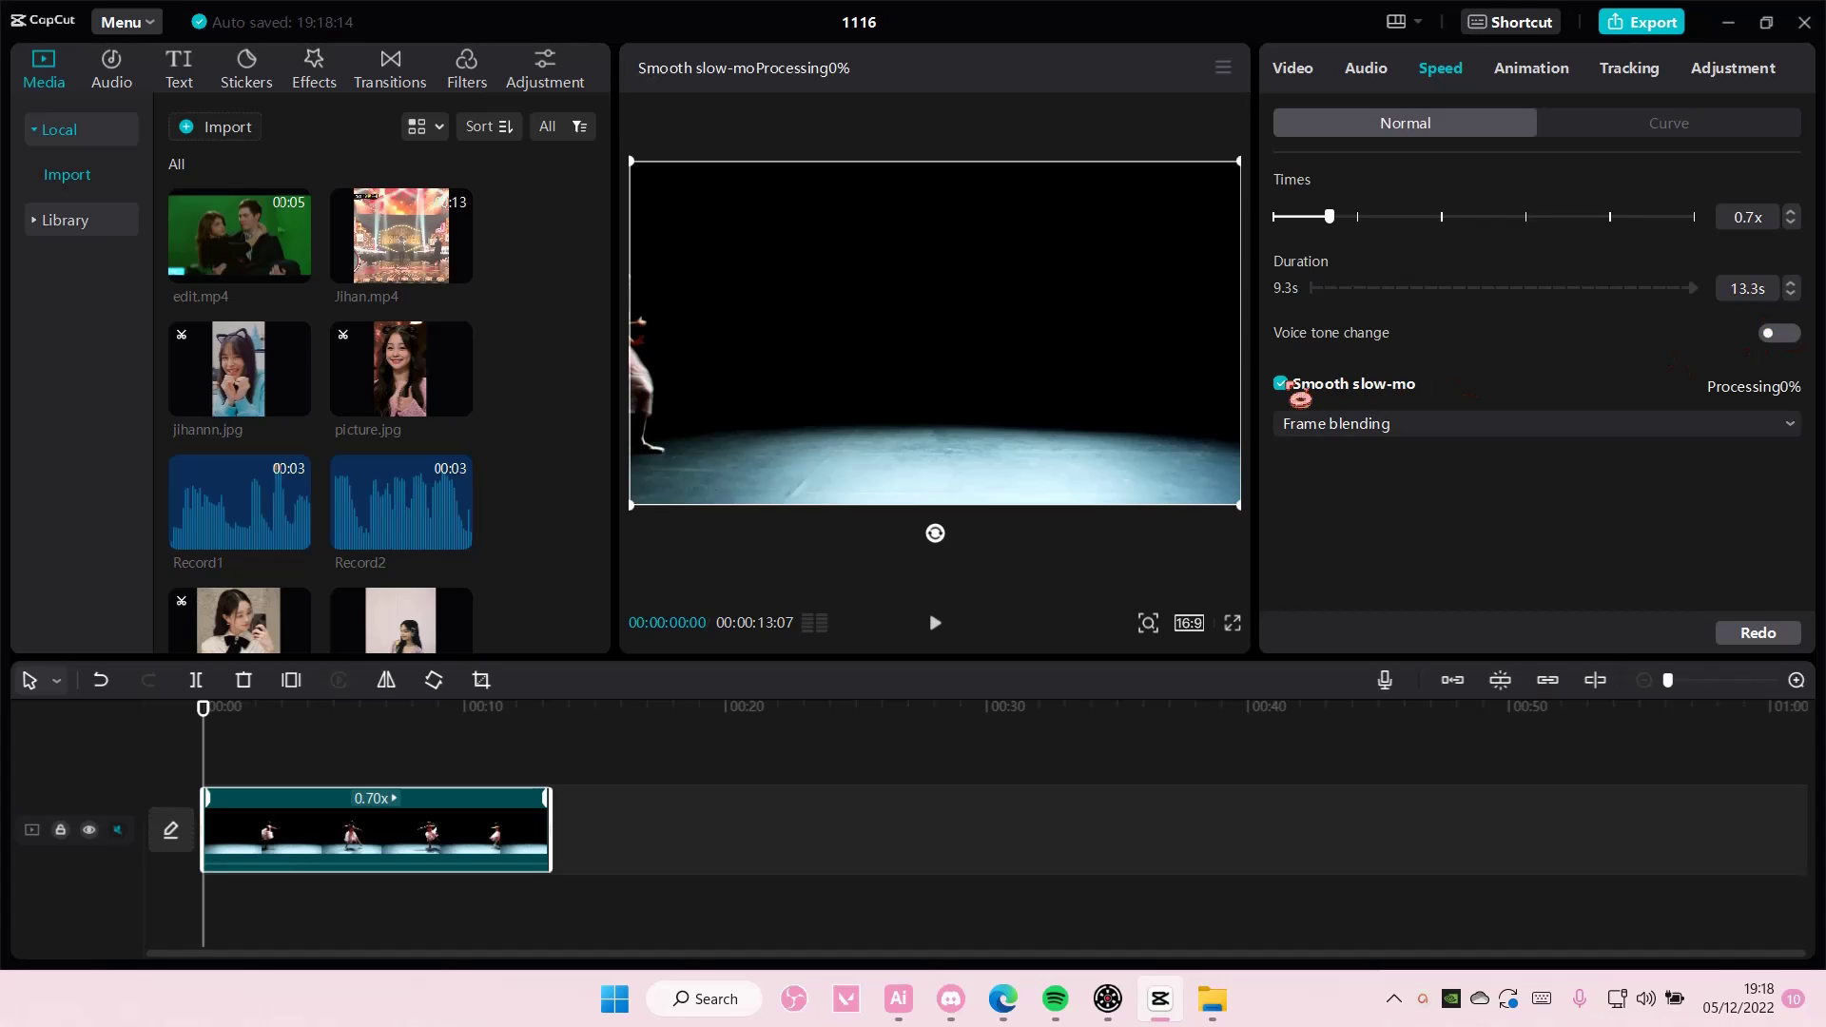
left_click(1336, 424)
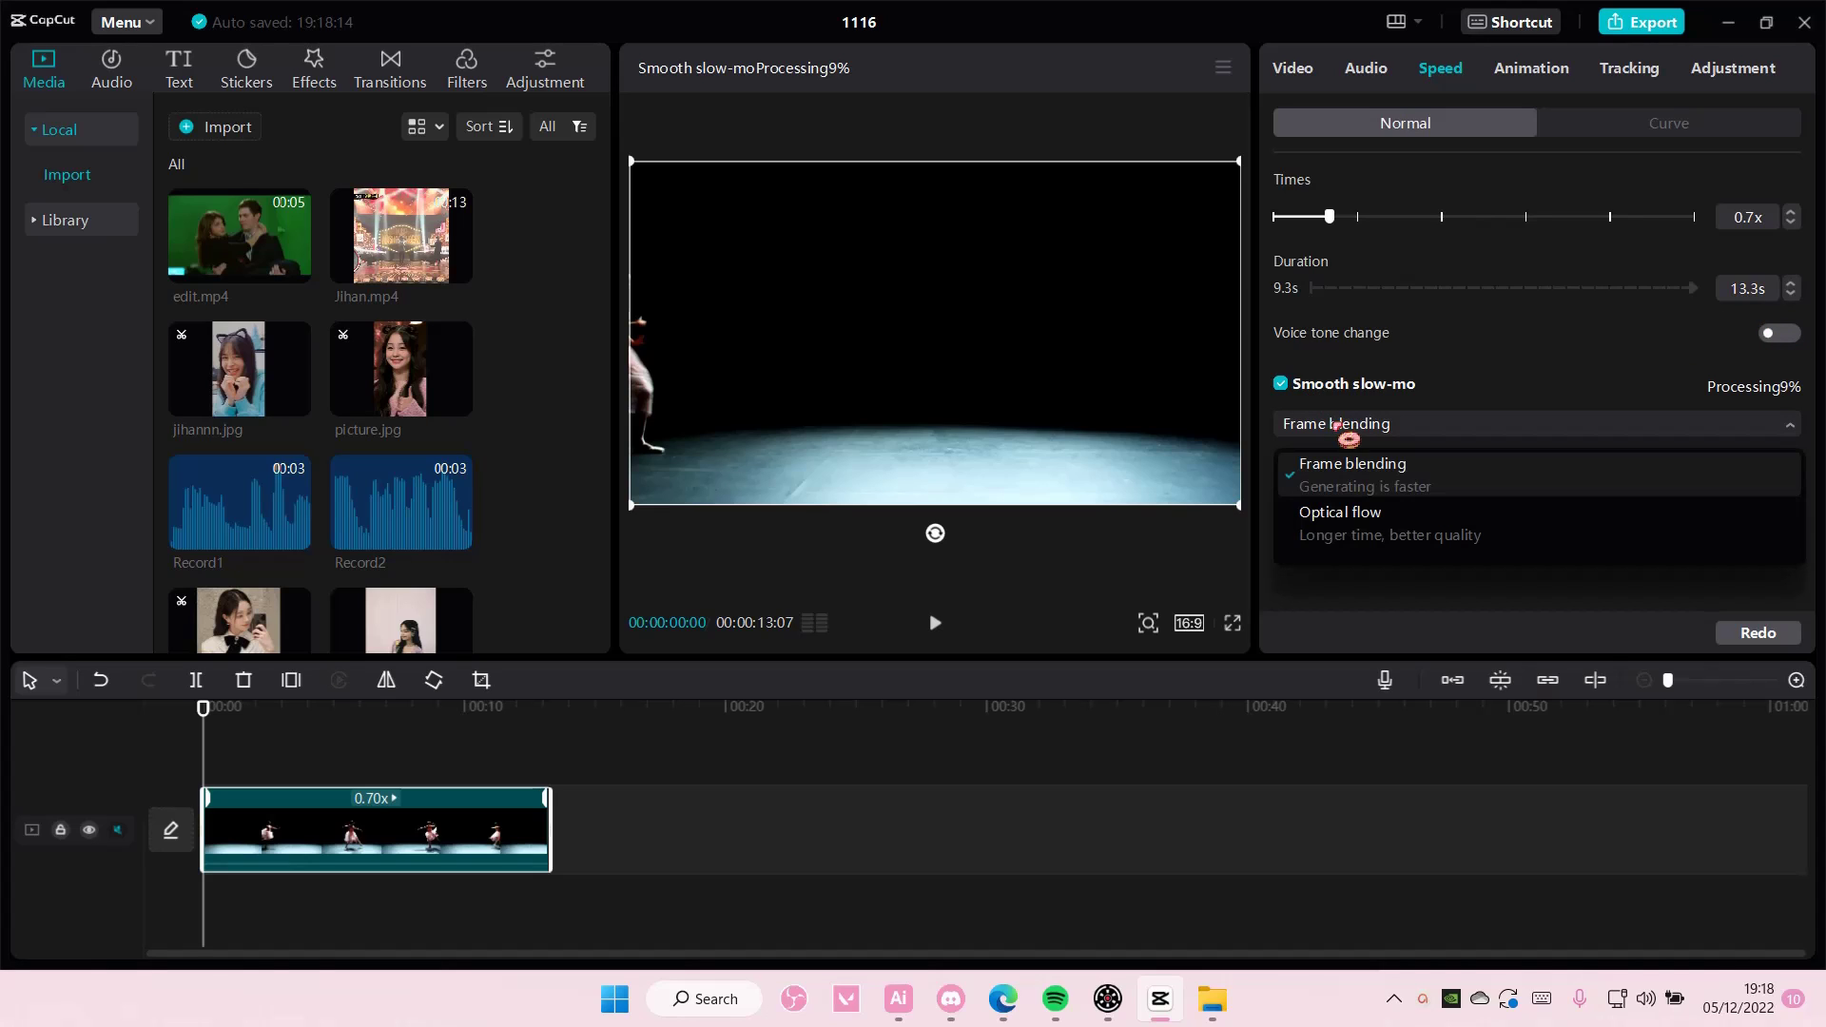
left_click(1384, 515)
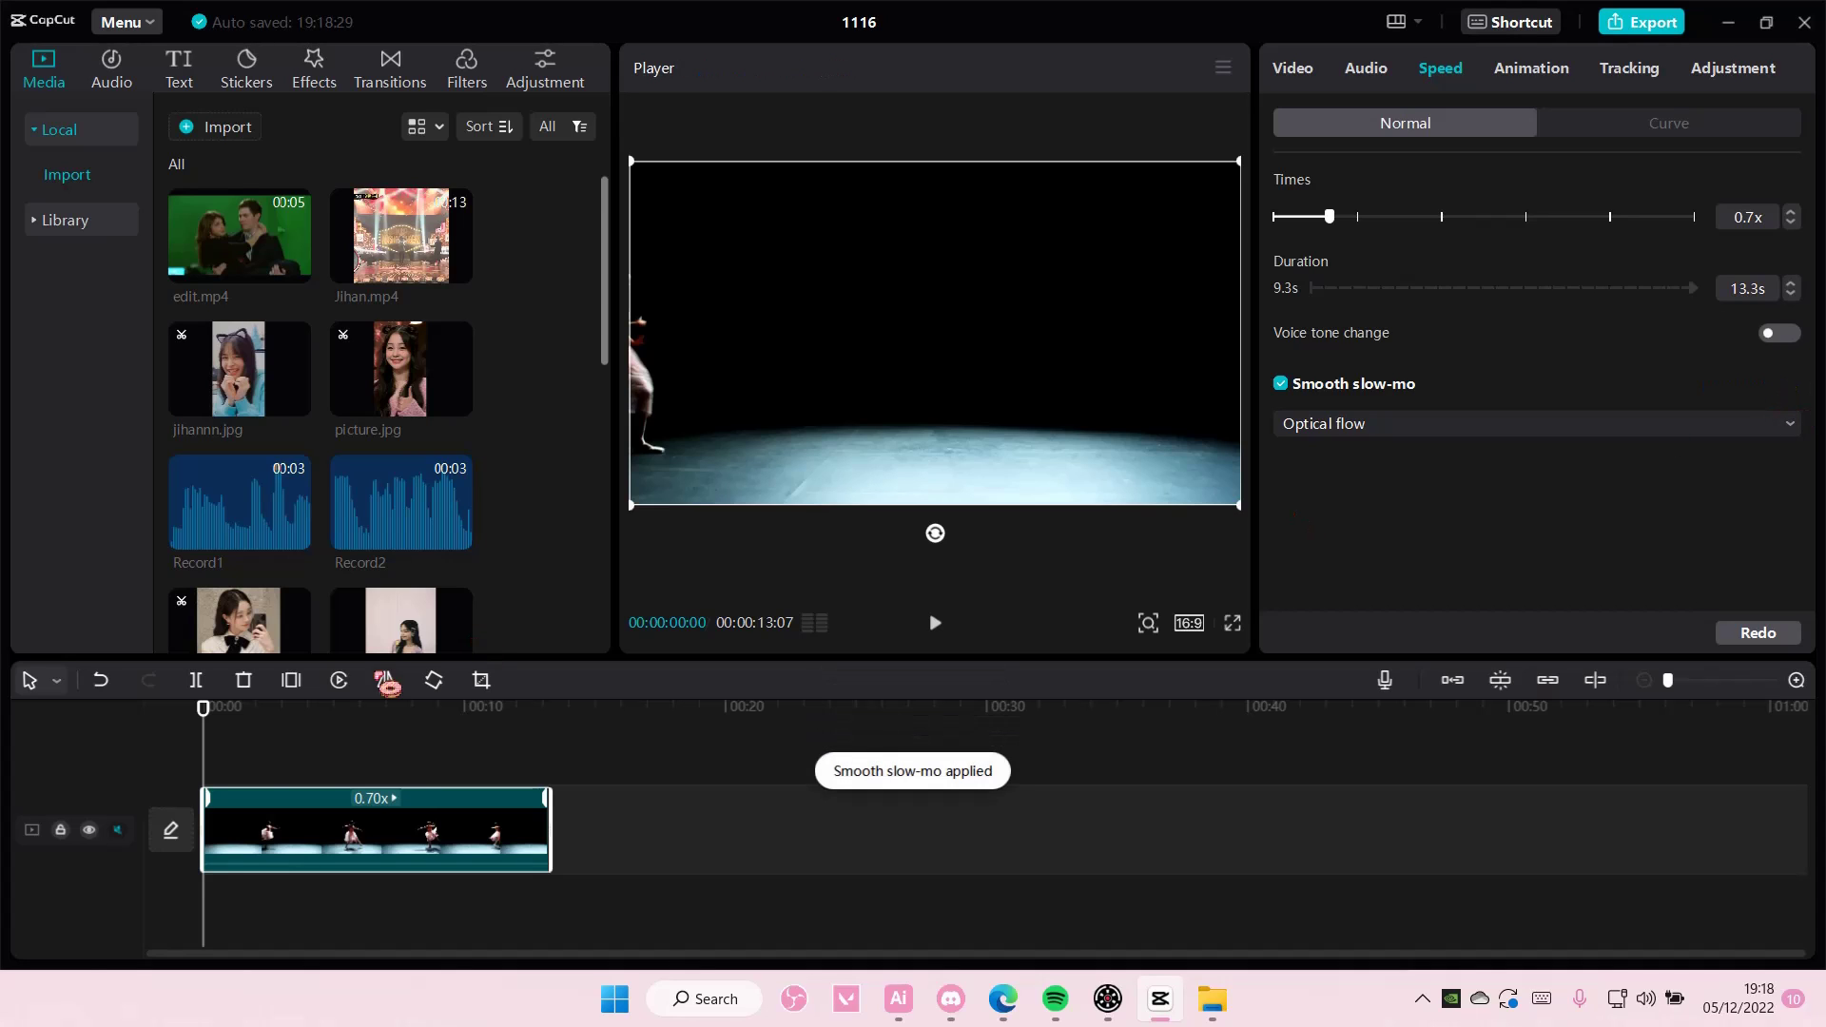
Duplicate the slowed clip onto a track above and give it a vertical Split mask feathered at 16
left_click_drag(209, 740, 164, 743)
key("ctrl+v")
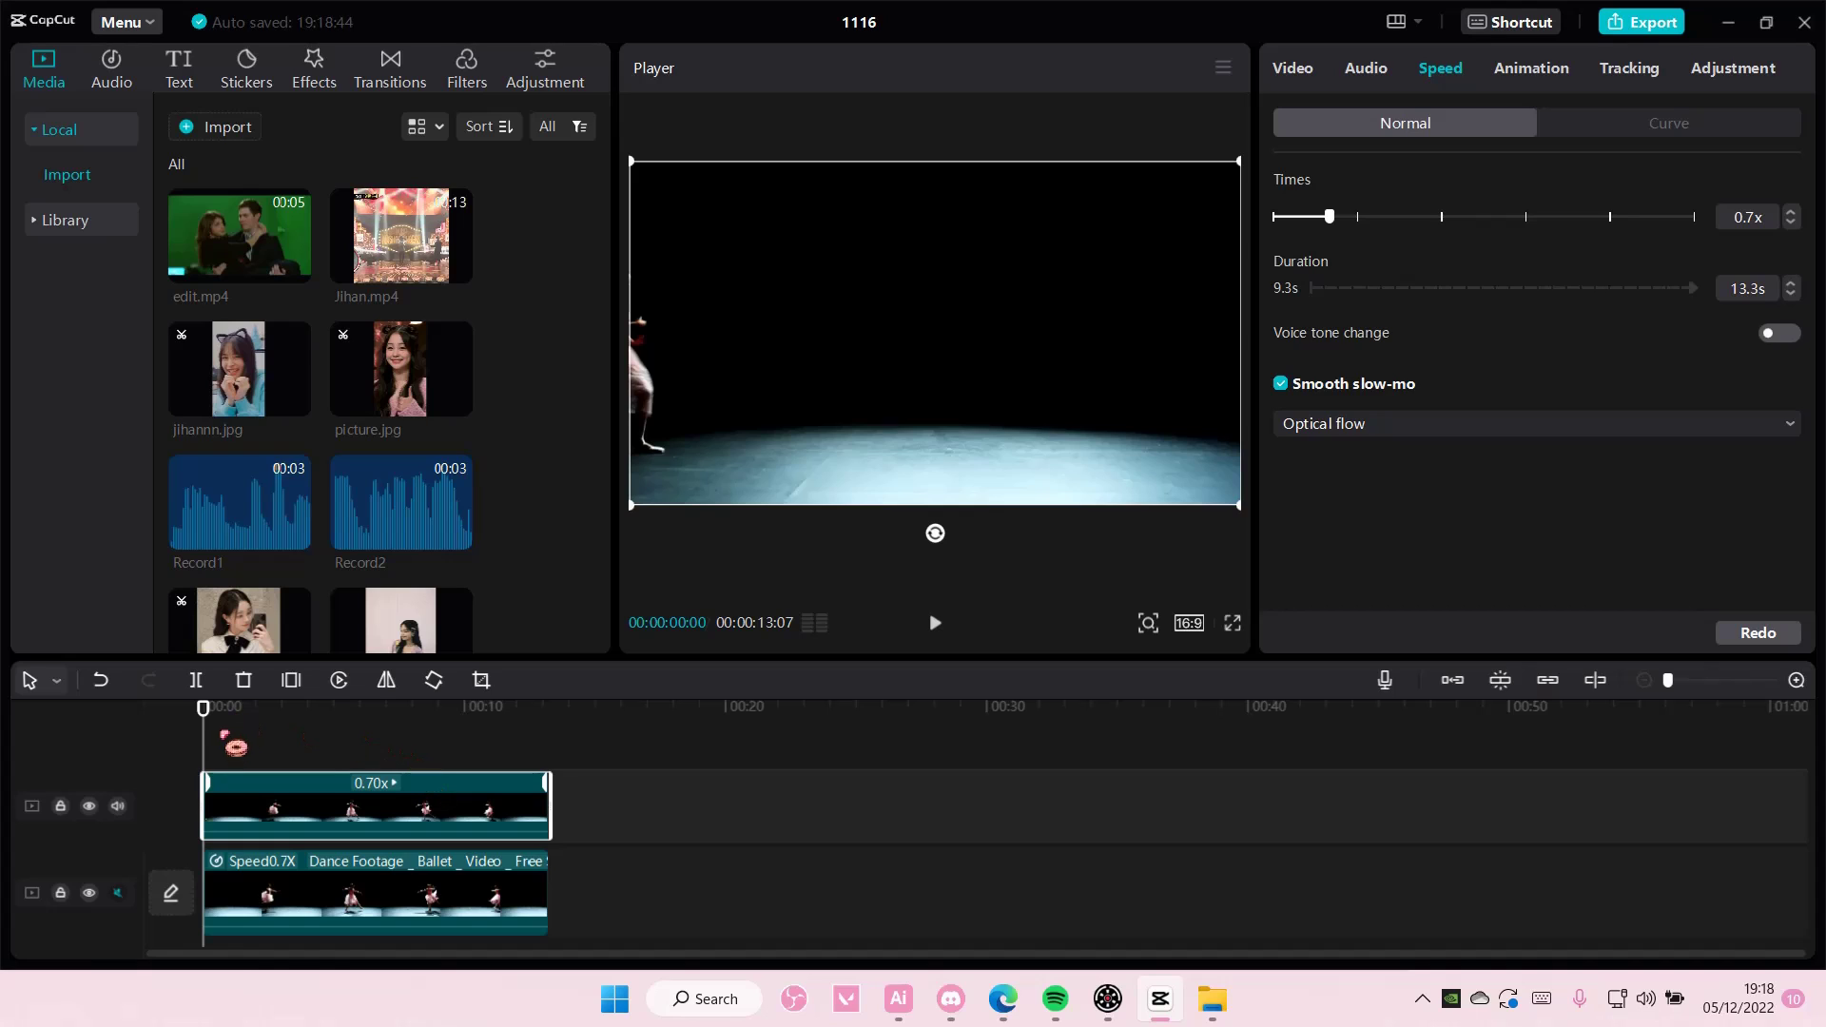
left_click(1309, 76)
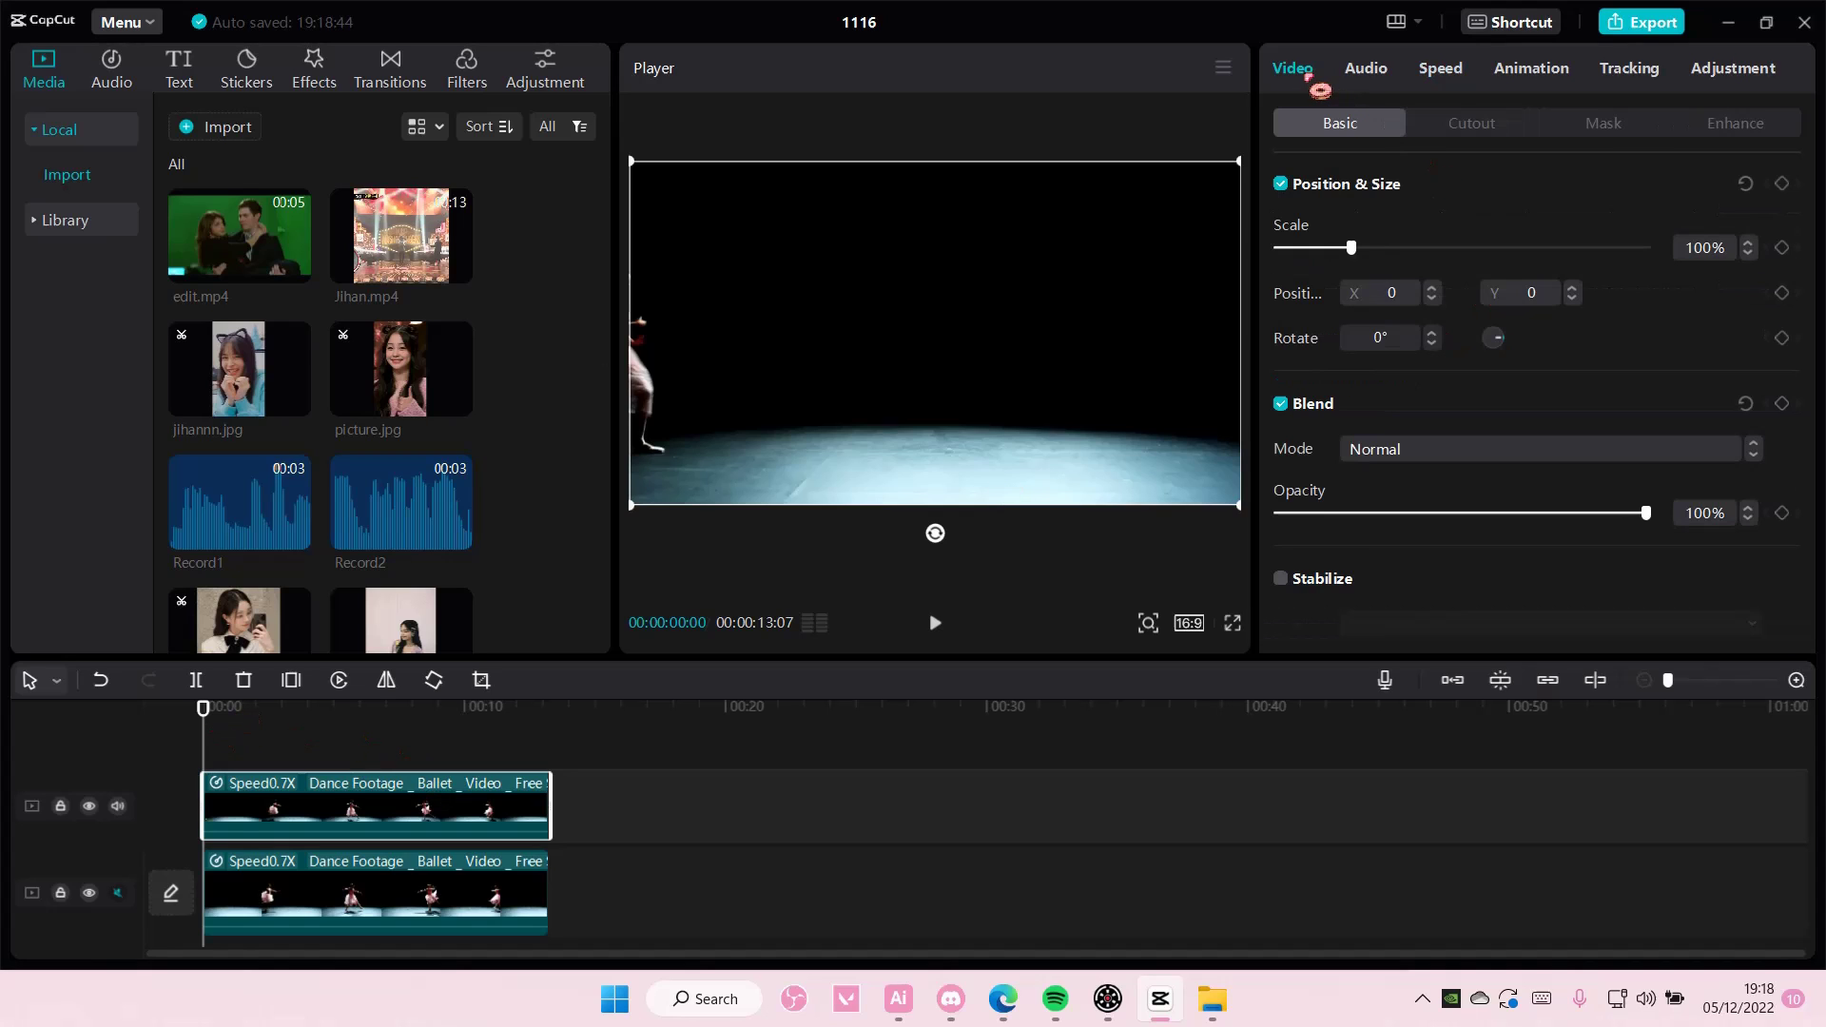
left_click(1608, 133)
left_click(1417, 259)
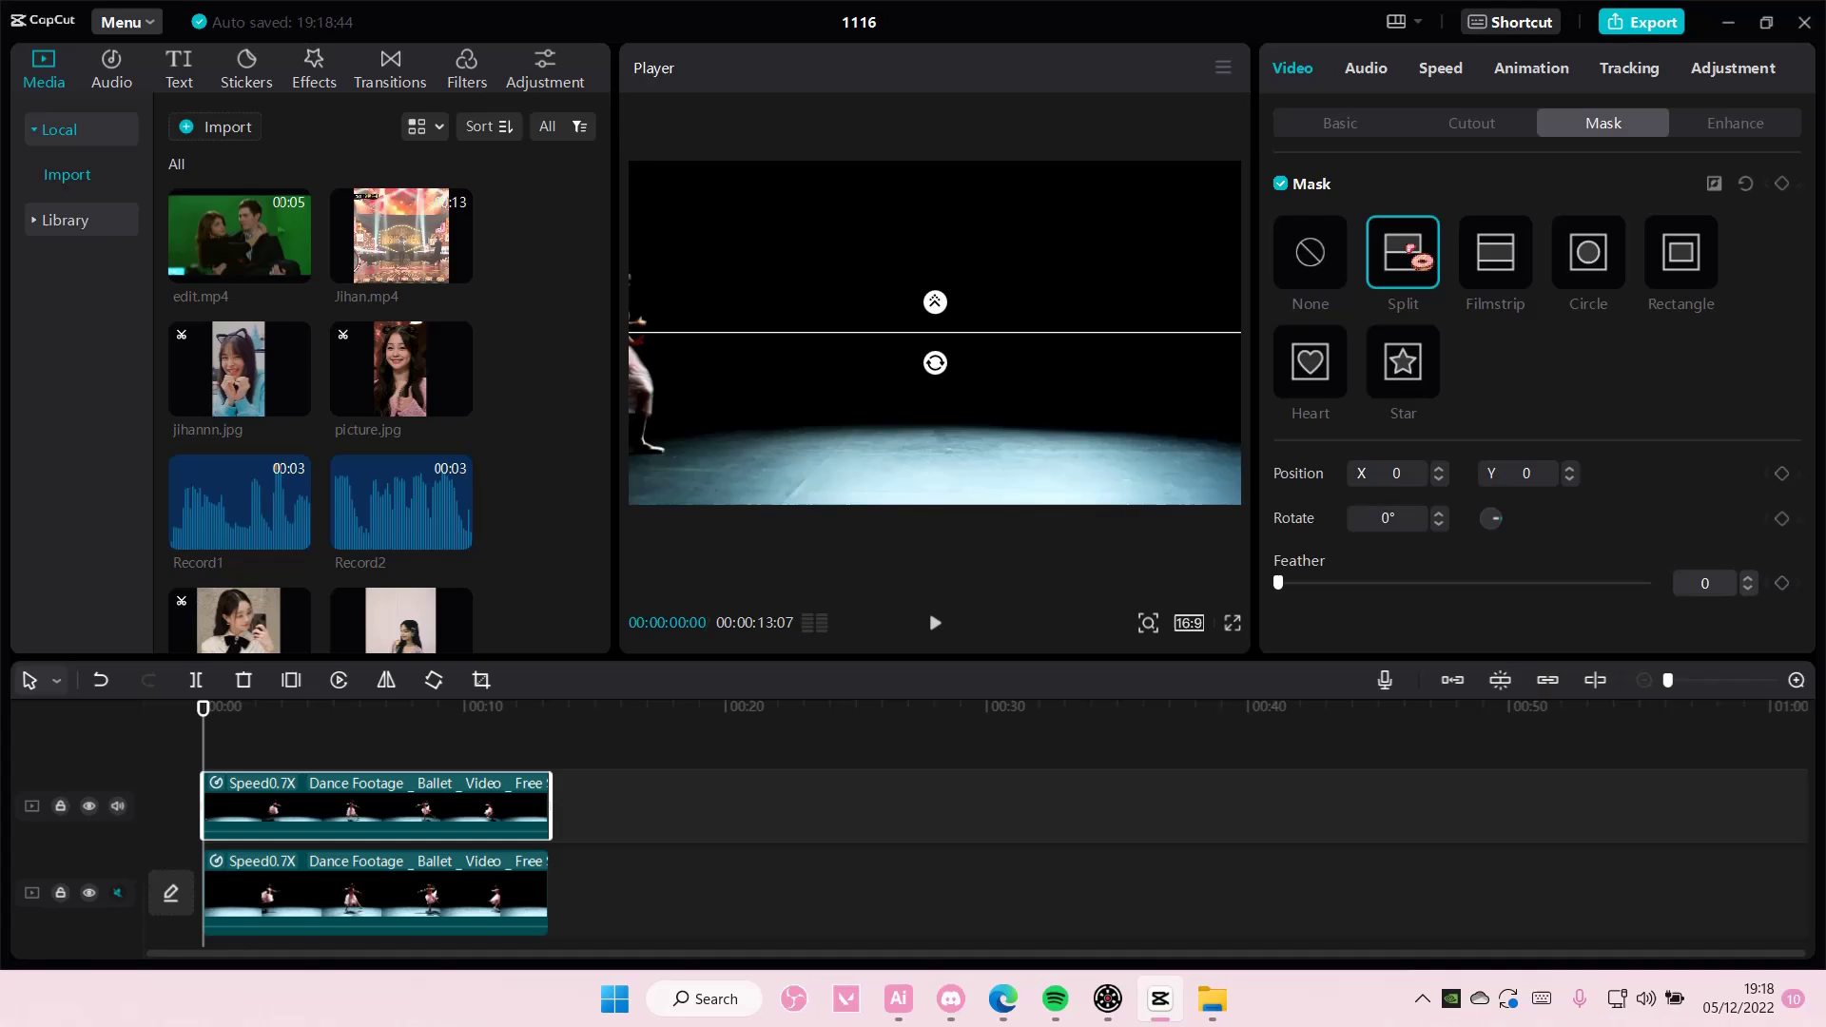
left_click_drag(942, 370, 859, 334)
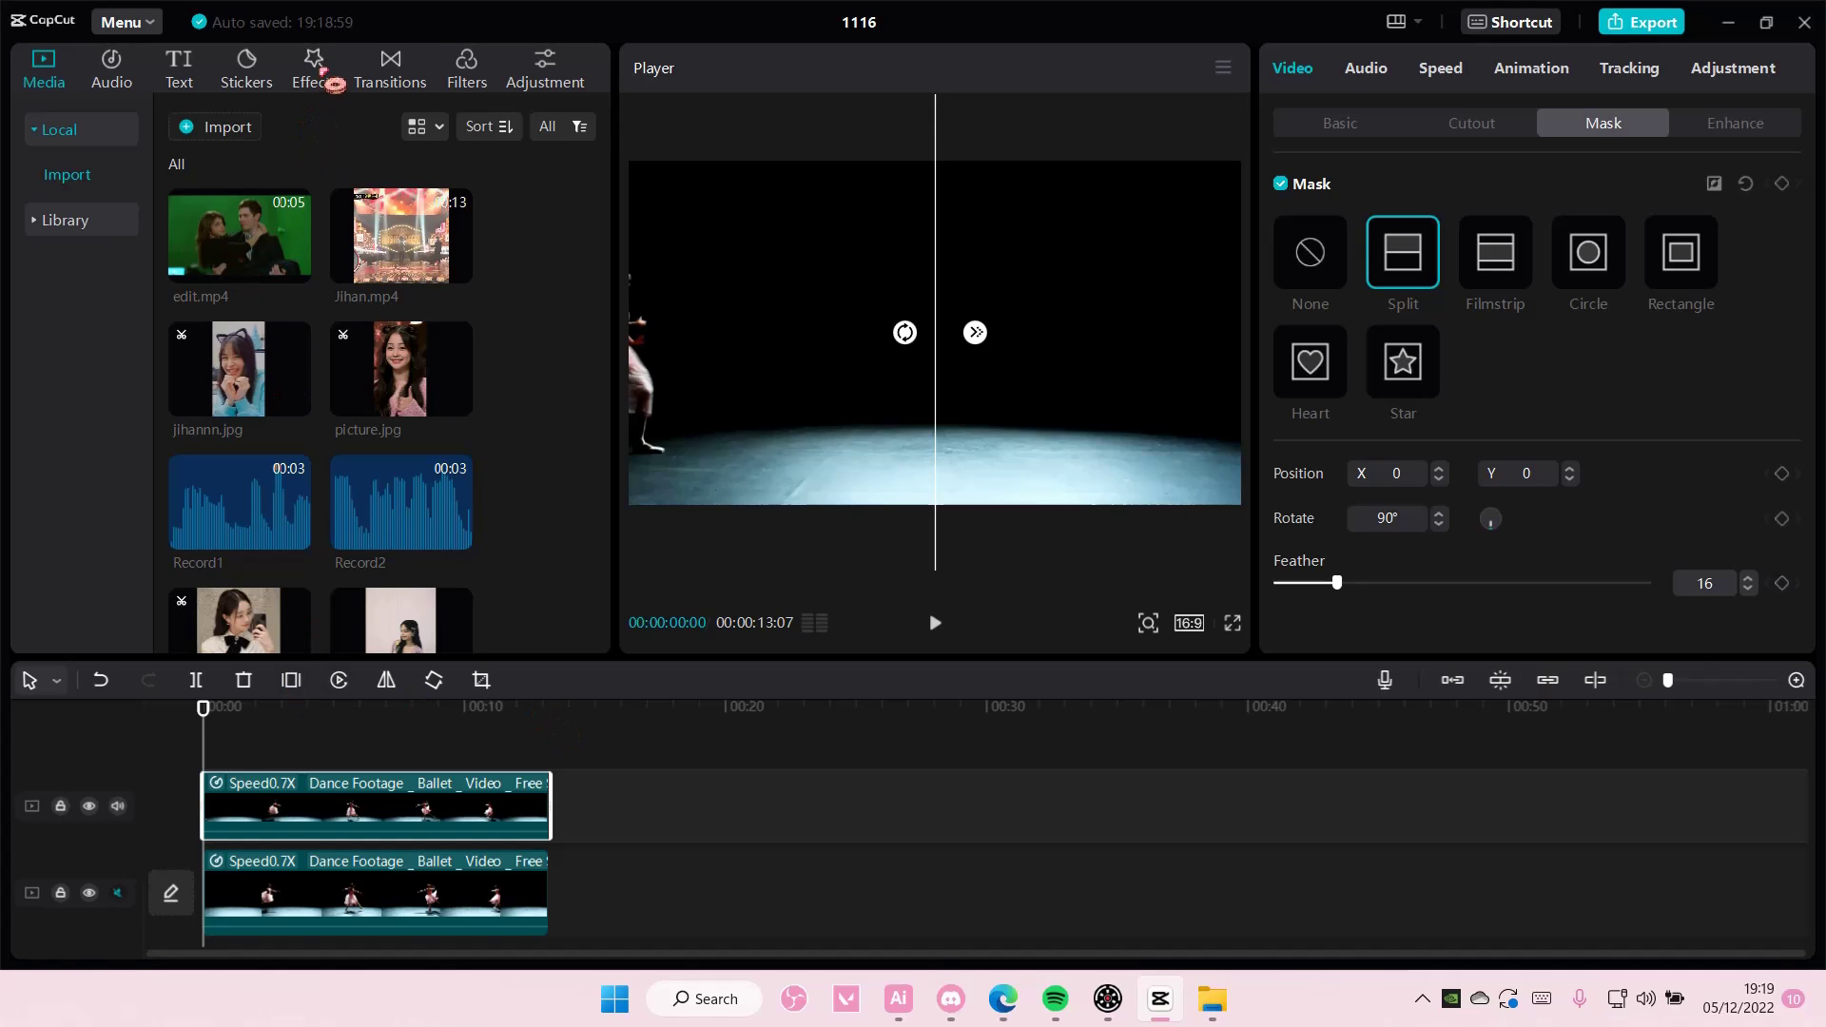
Add the BW 3 filter and merge it with the top dance clip into a compound clip
left_click(473, 76)
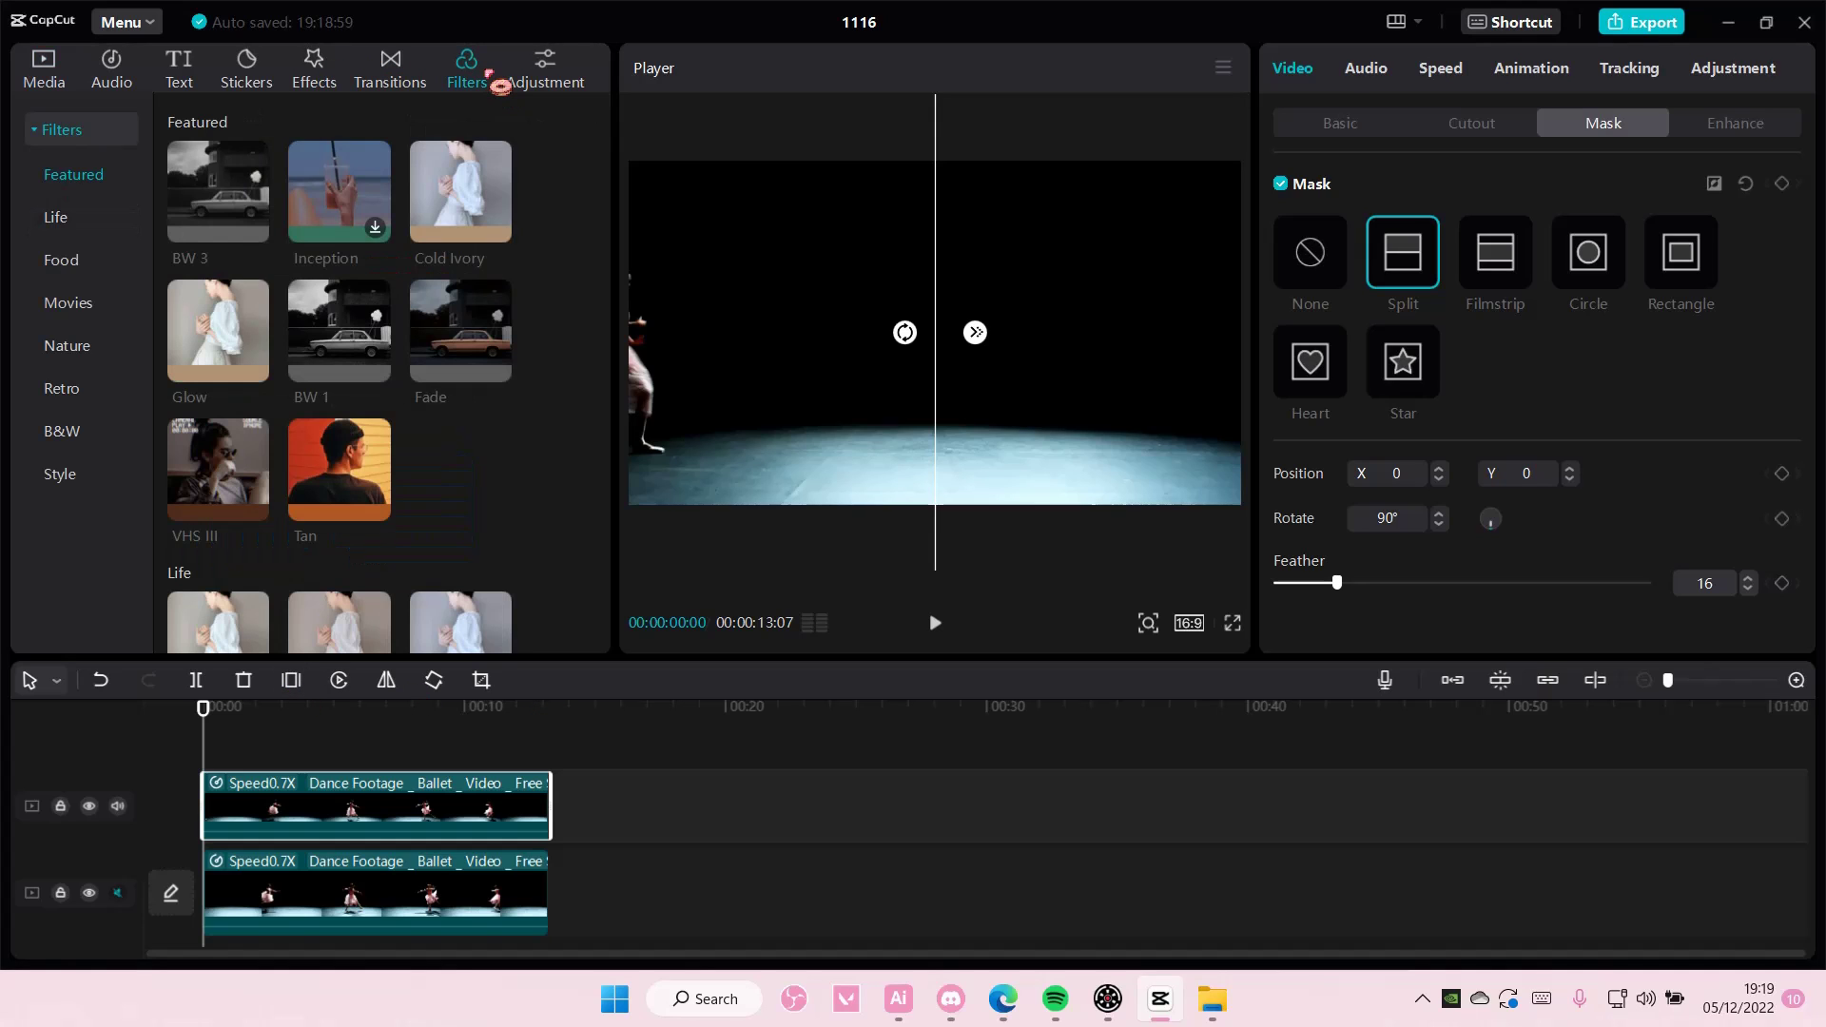
left_click(254, 230)
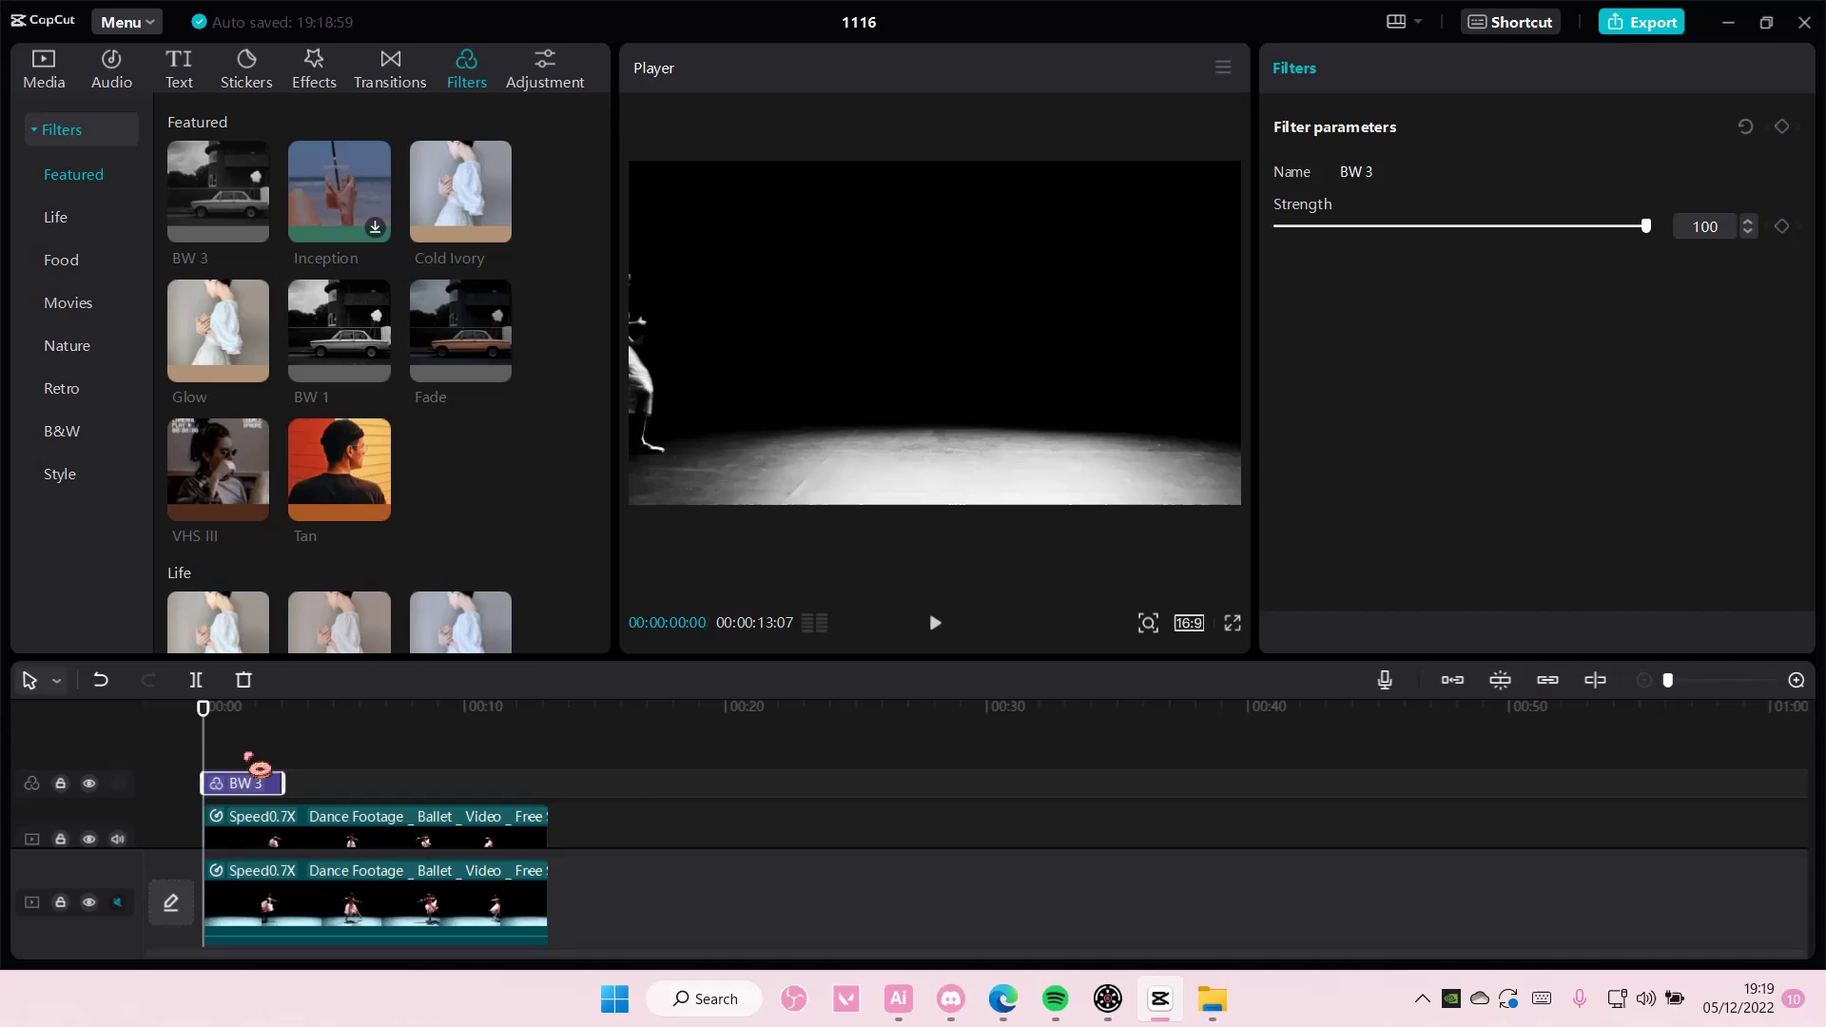
left_click(284, 829, "ctrl")
right_click(288, 833)
left_click(393, 875)
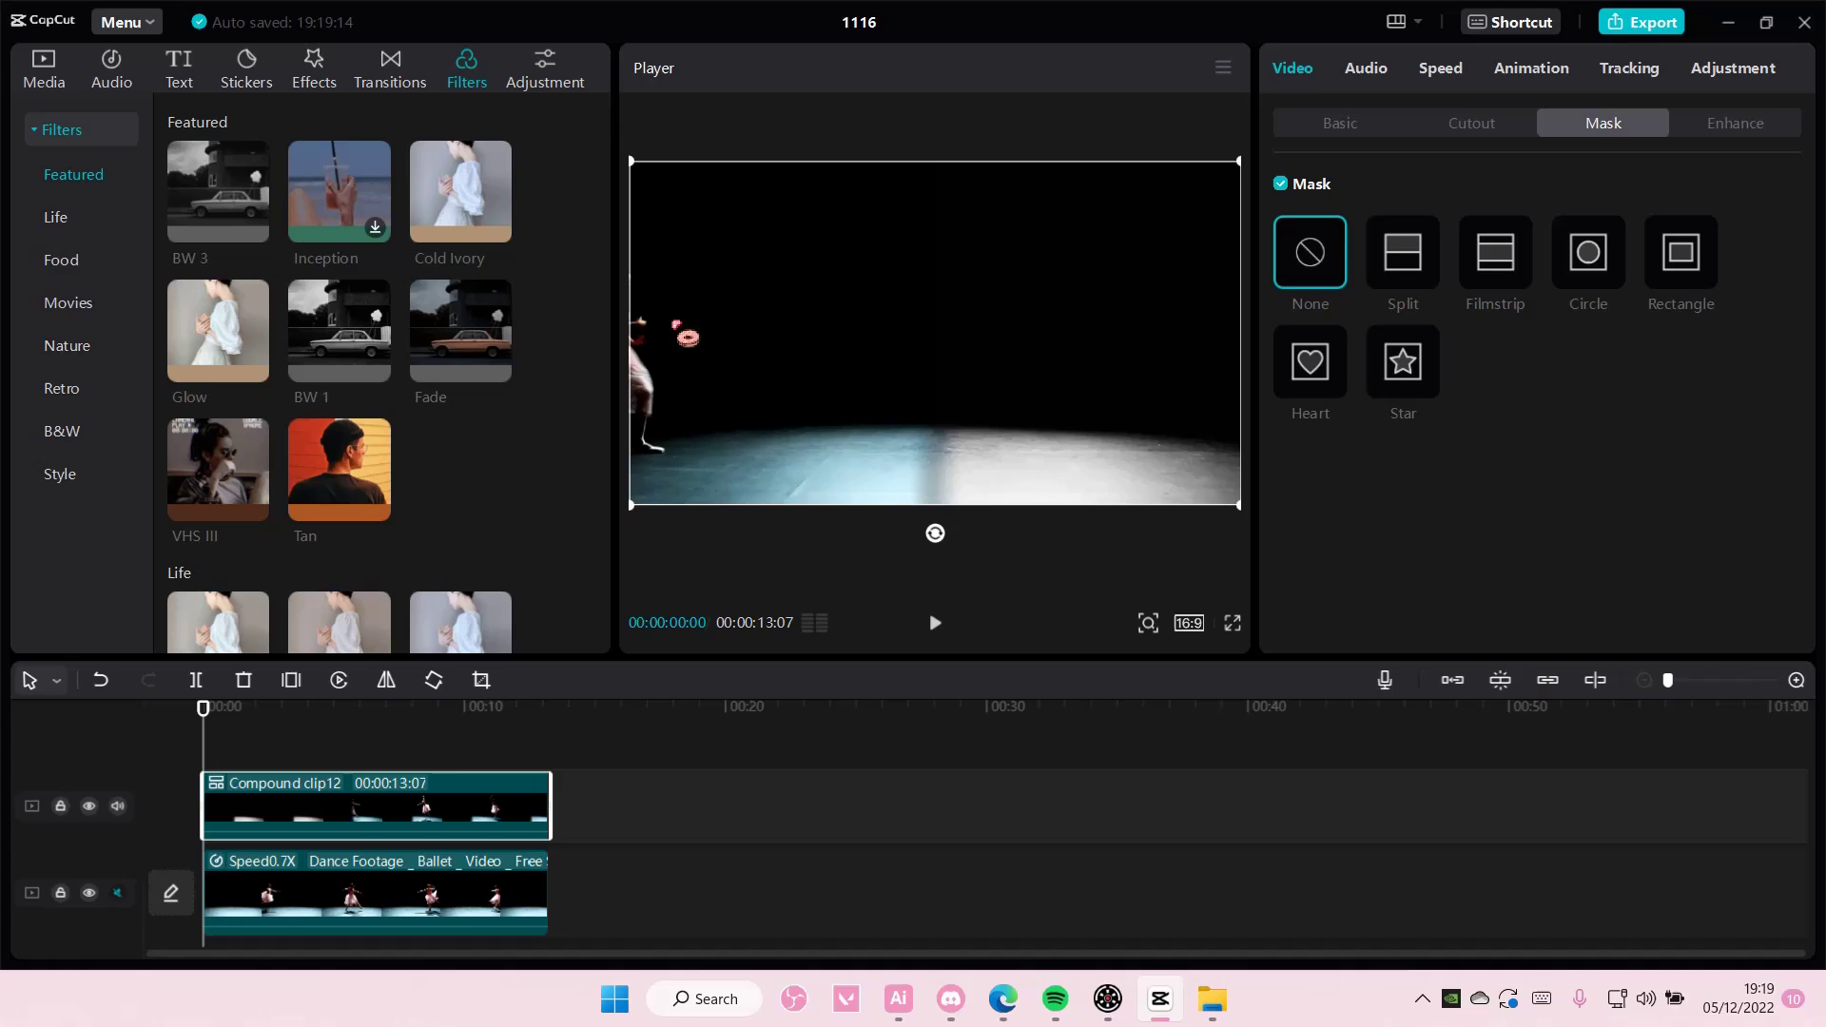
Undo the compound merge, delete the BW 3 filter, and flip the top clip's split line
key("ctrl+z")
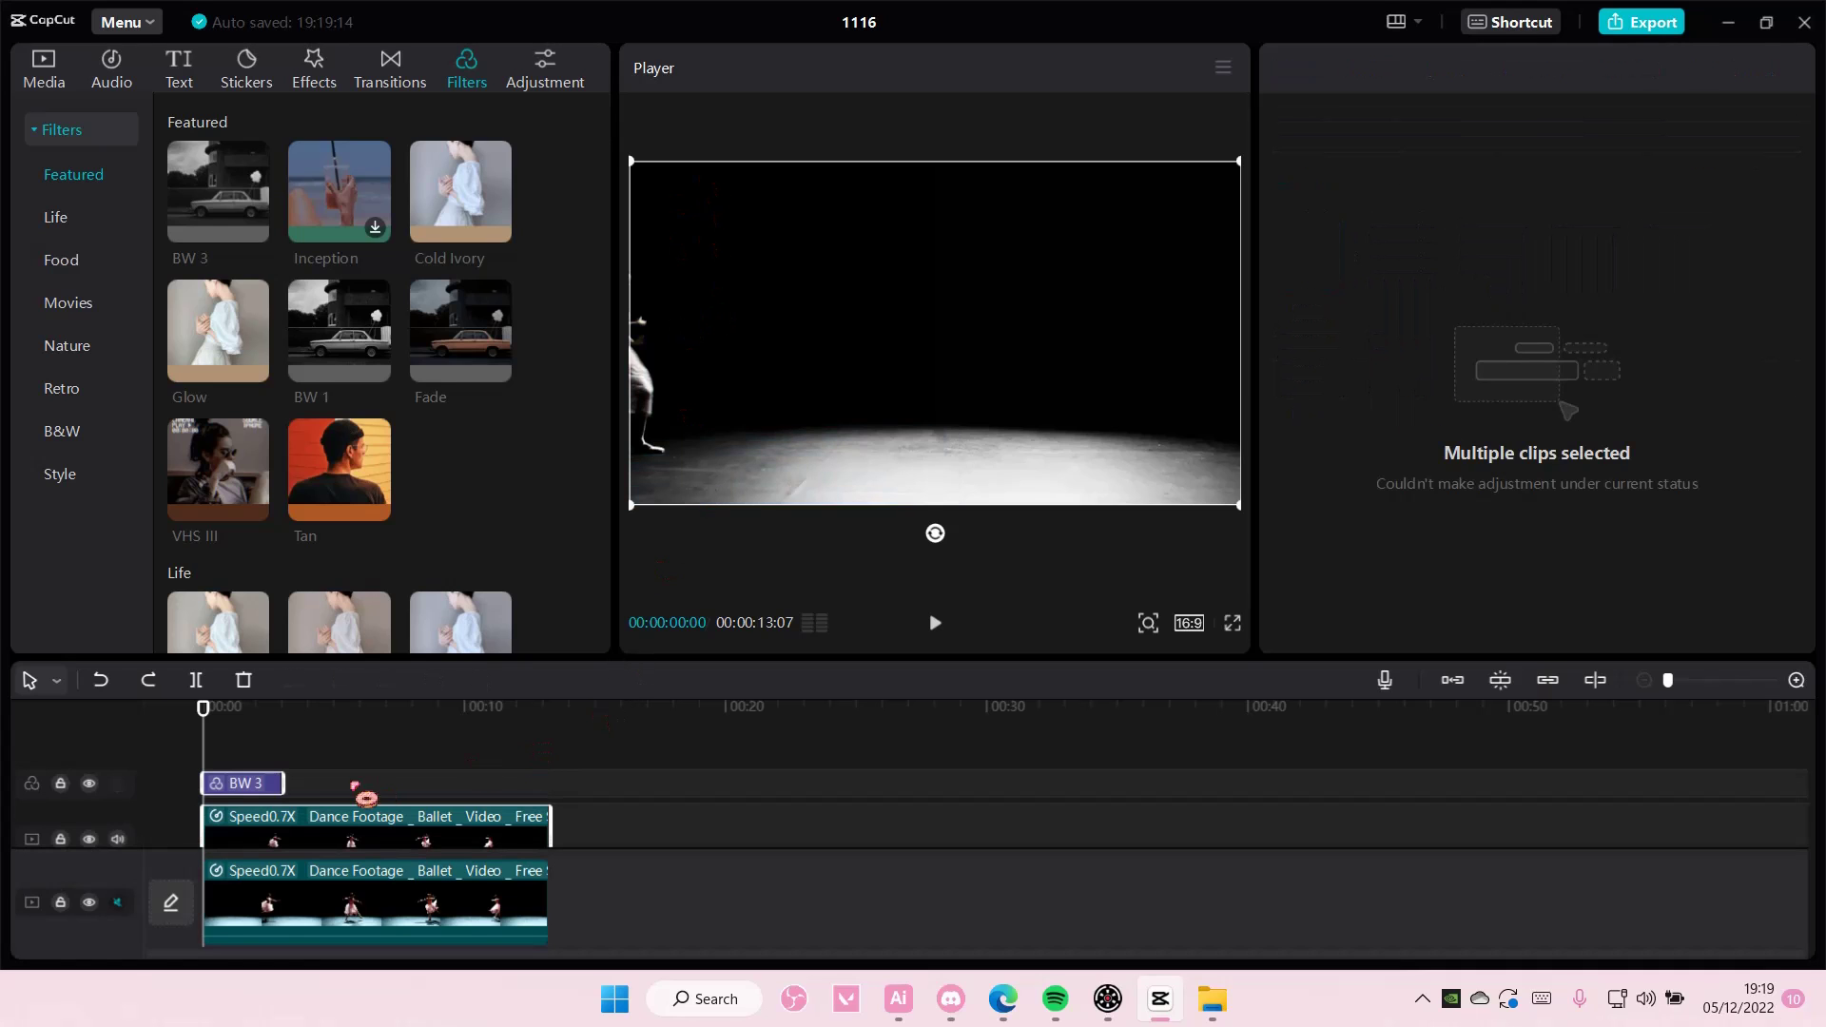
left_click(253, 787)
key("Delete")
left_click(269, 818)
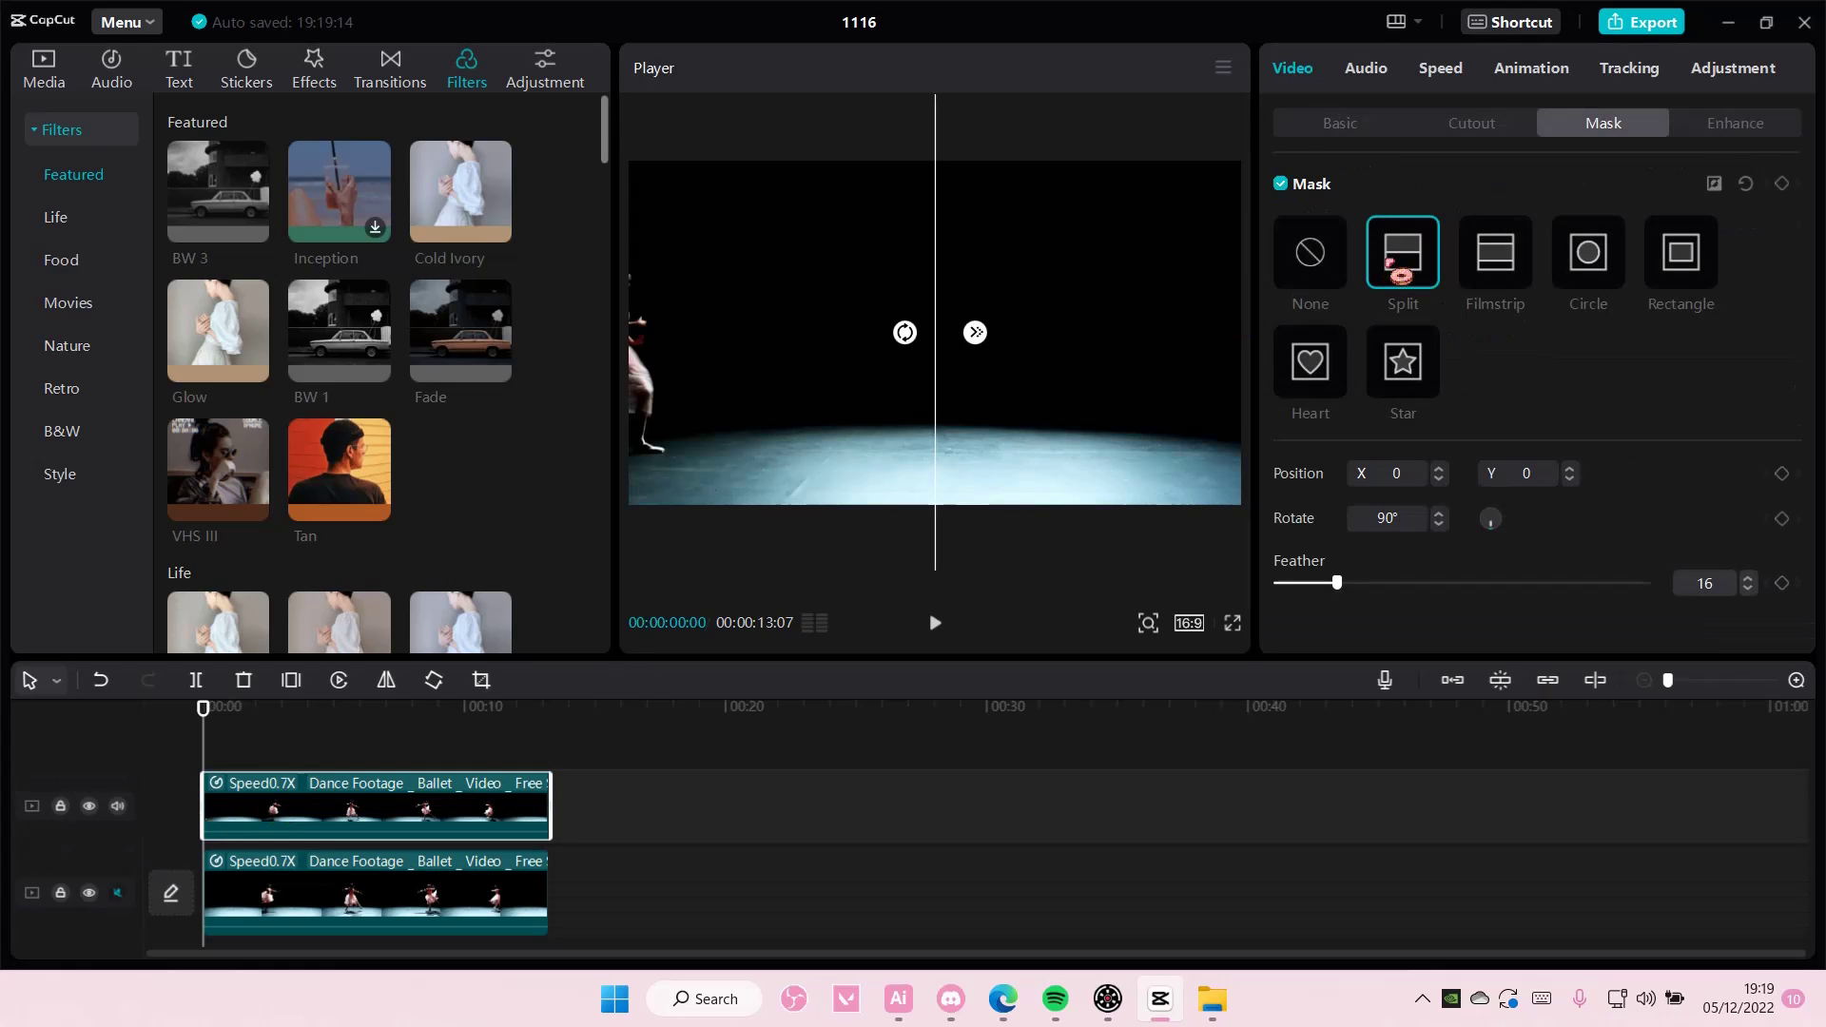
left_click_drag(933, 355, 1047, 341)
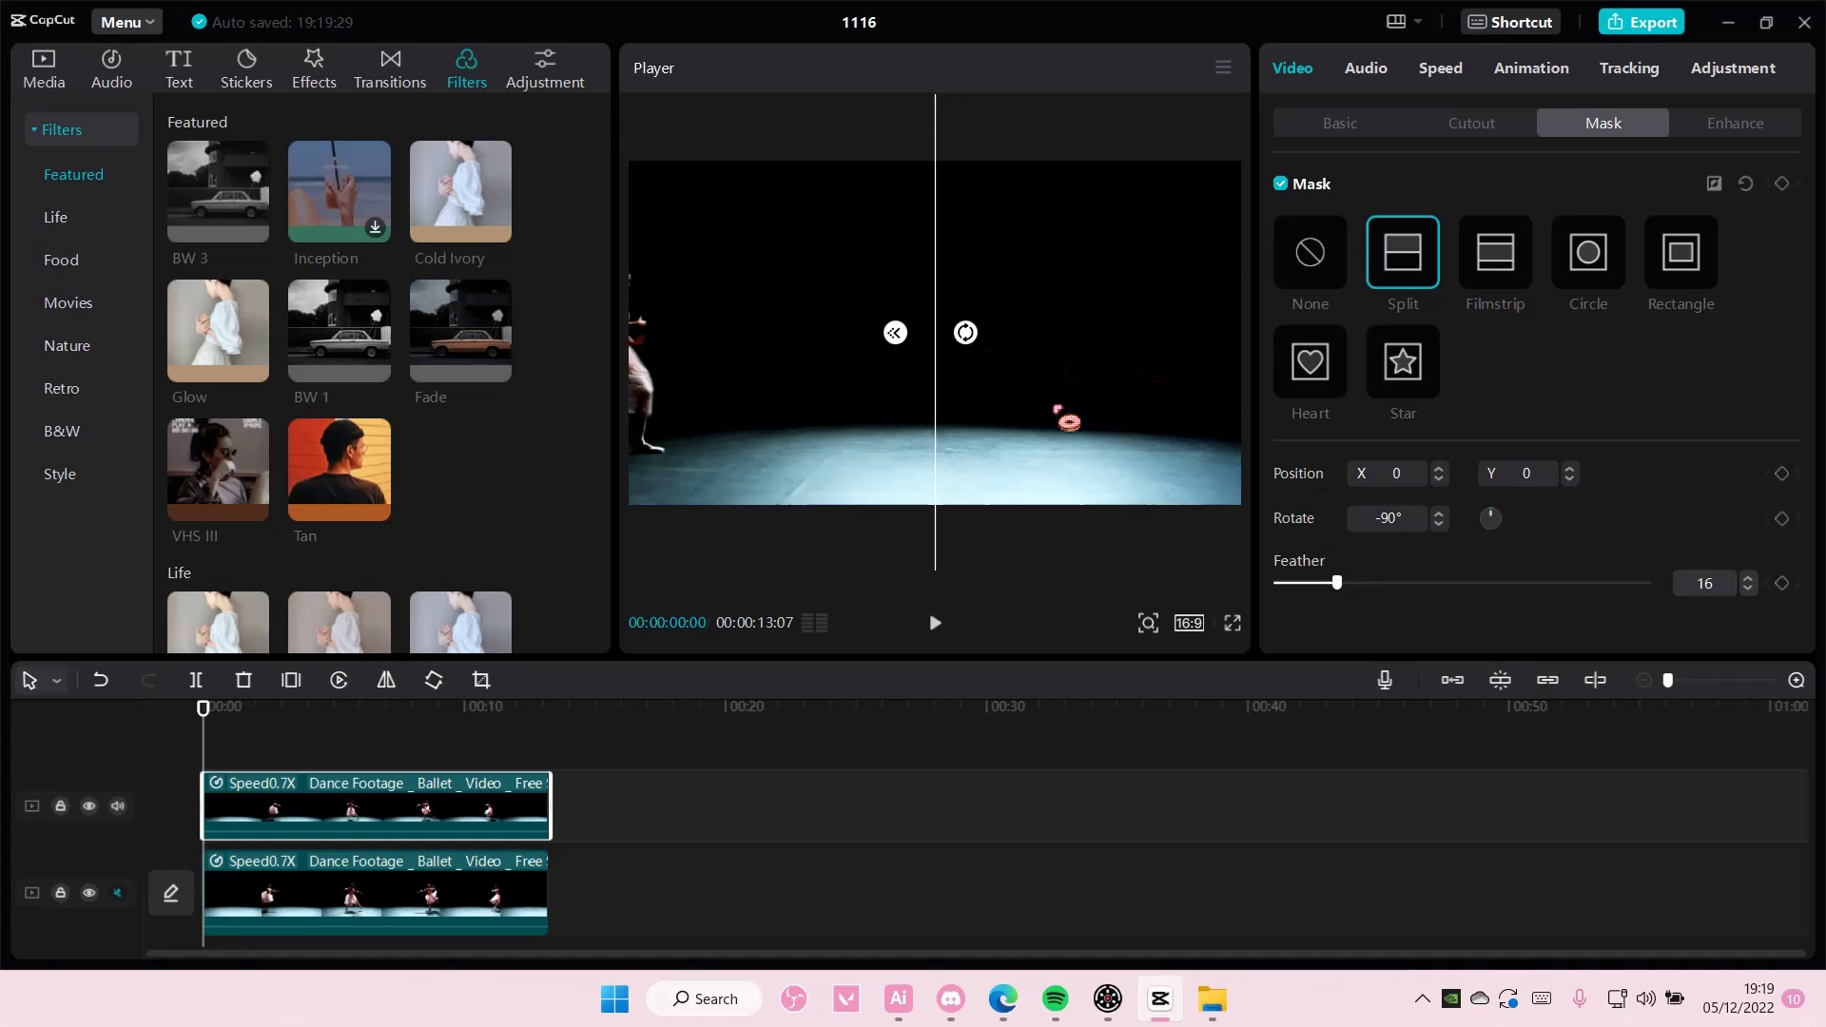
Stretch a BW 1 filter over the top dance clip and merge them into Compound clip12
left_click(377, 367)
left_click_drag(284, 778, 437, 785)
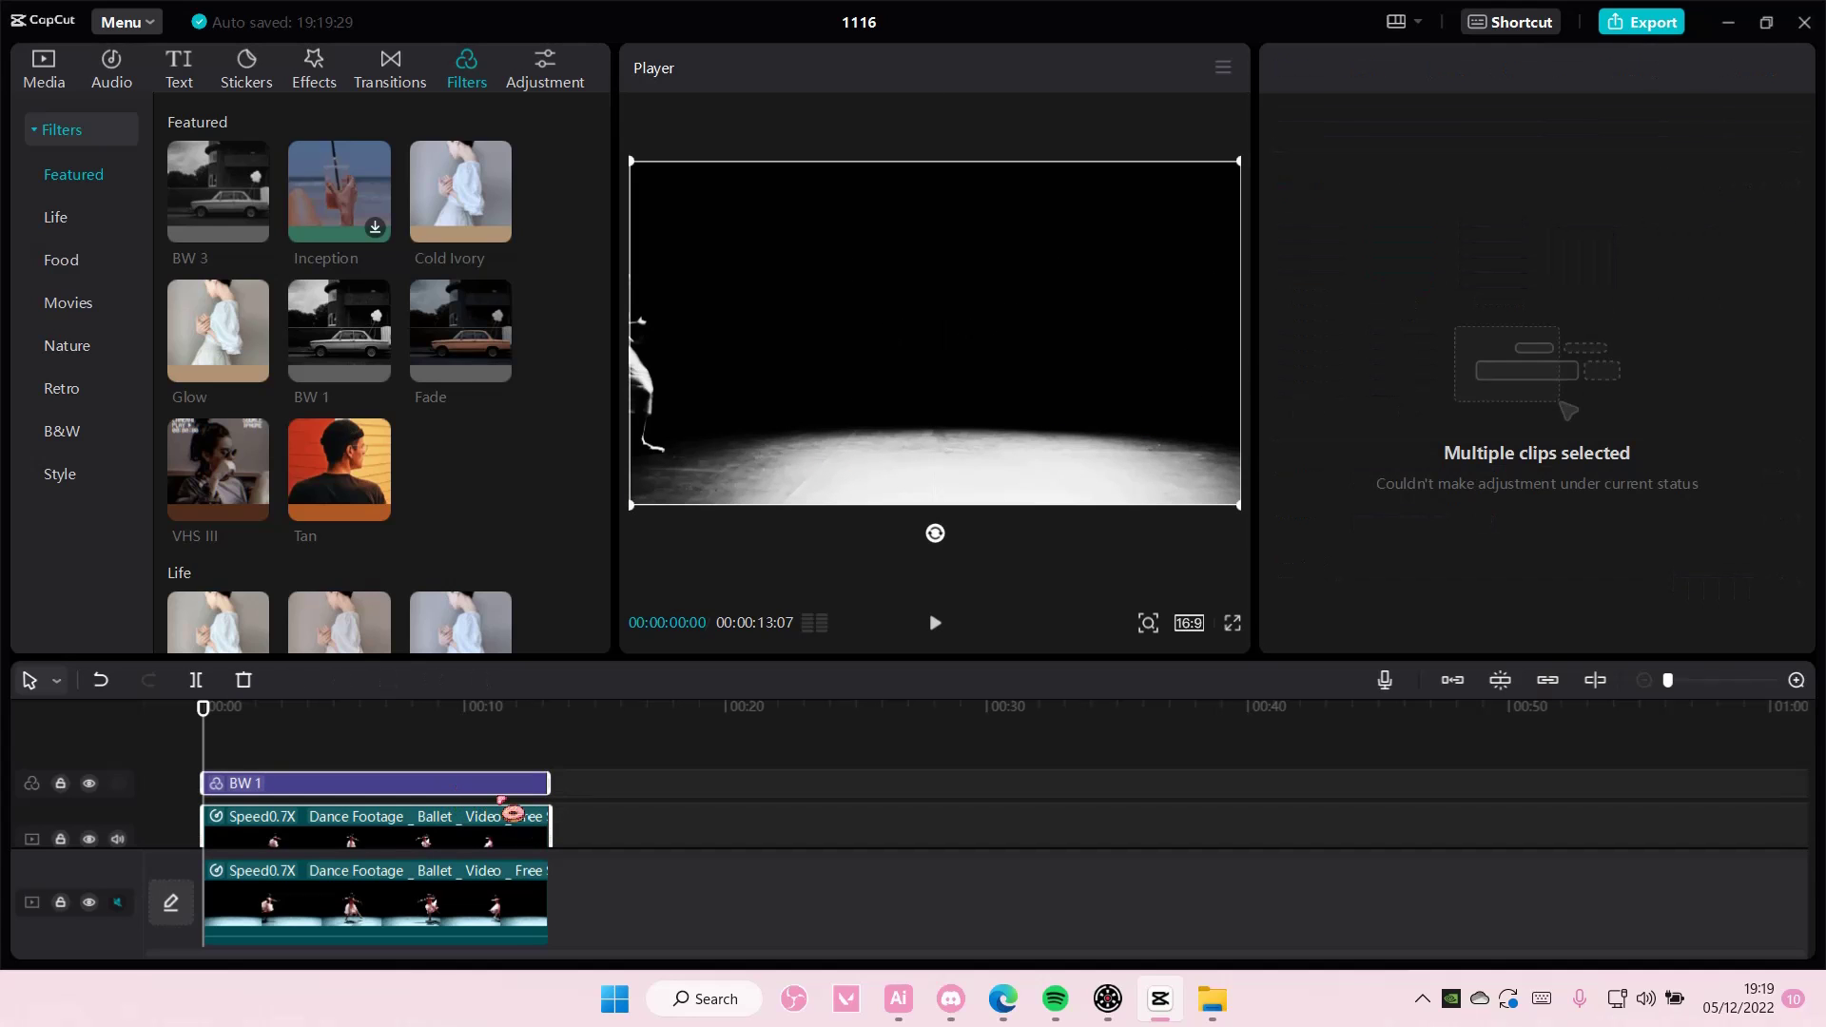
scroll(510, 803, "down", 2)
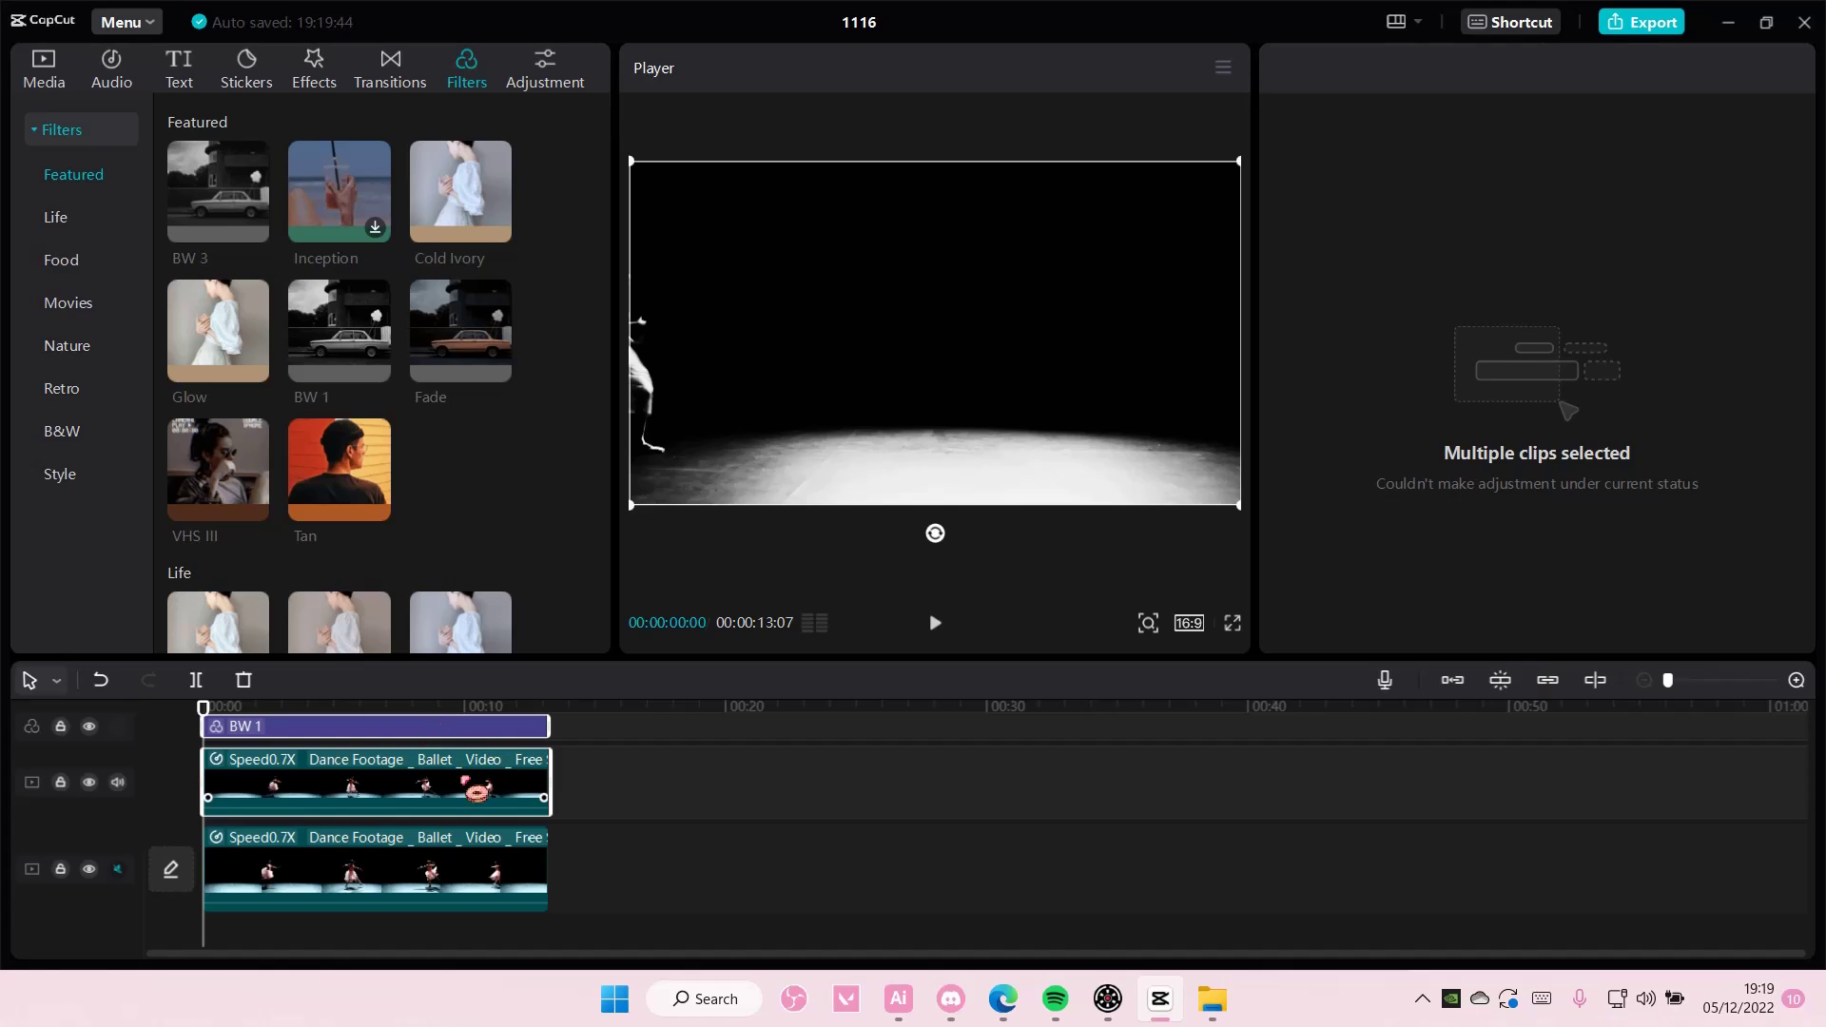
right_click(477, 789)
left_click(556, 880)
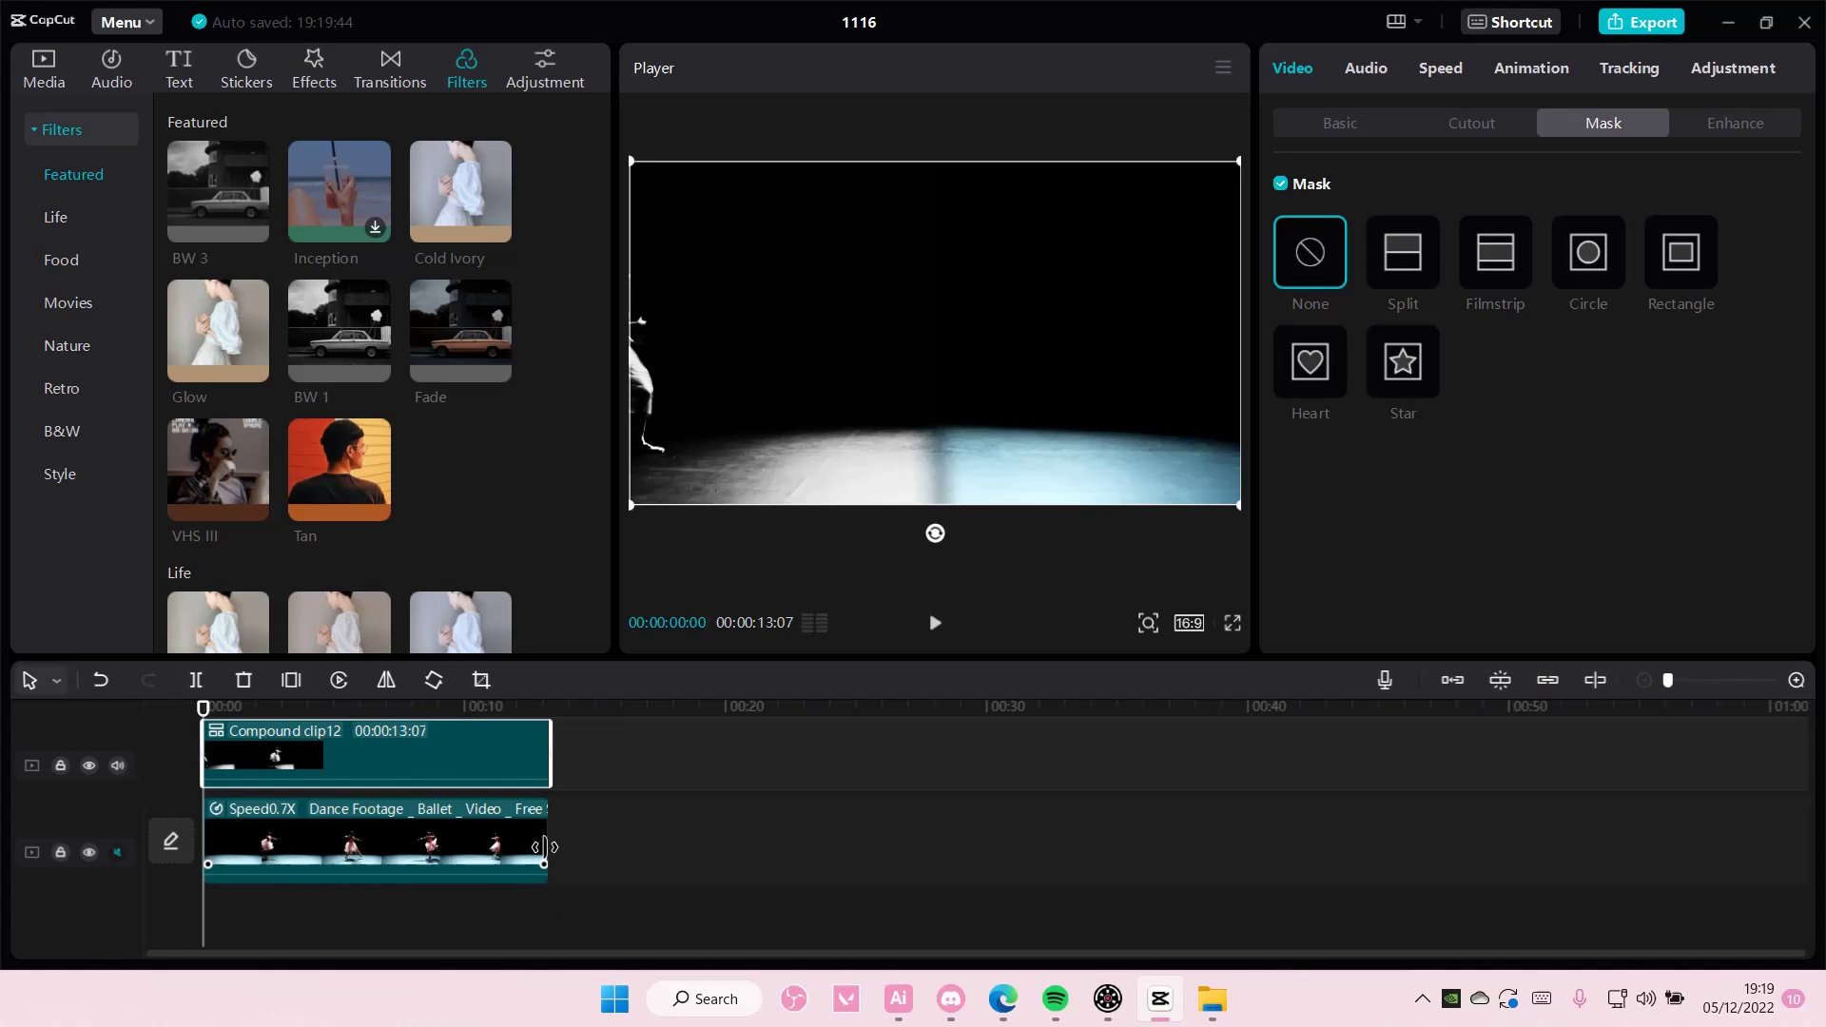
left_click(499, 870)
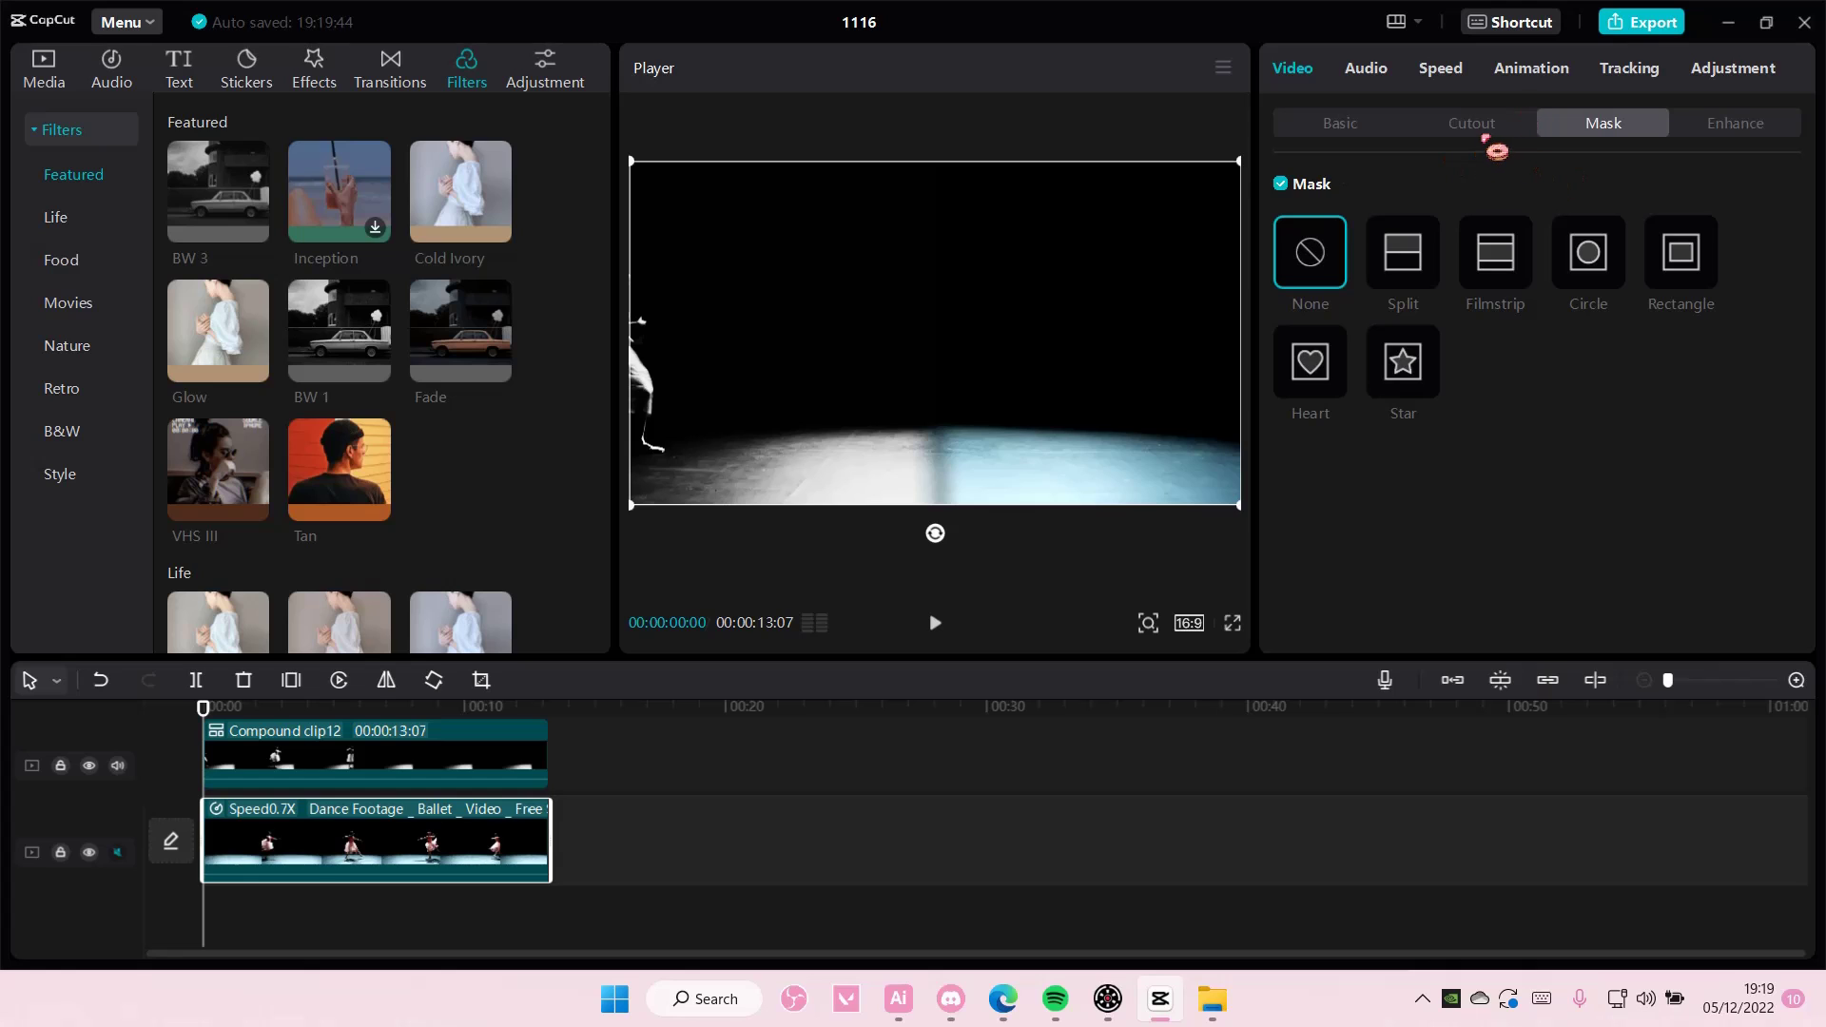
Raise the original dance clip's saturation to 9 in the Adjustment settings
left_click(1767, 76)
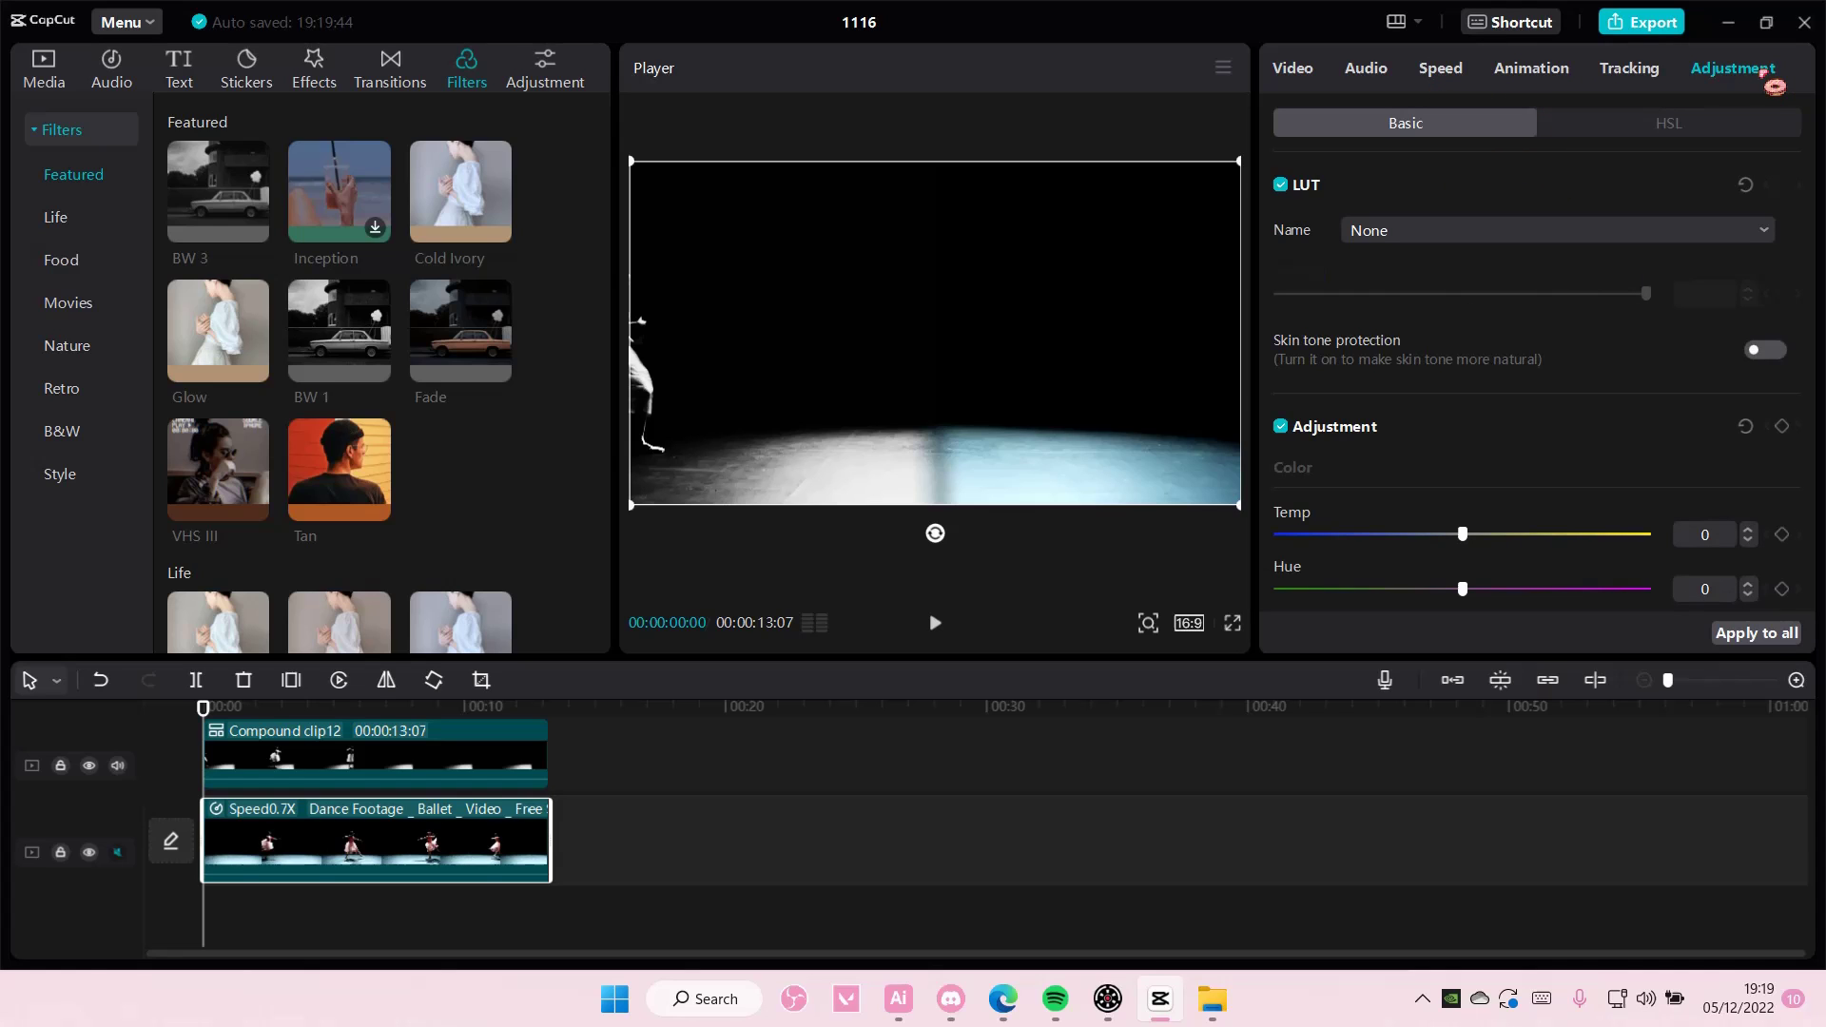
scroll(1531, 354, "down", 1)
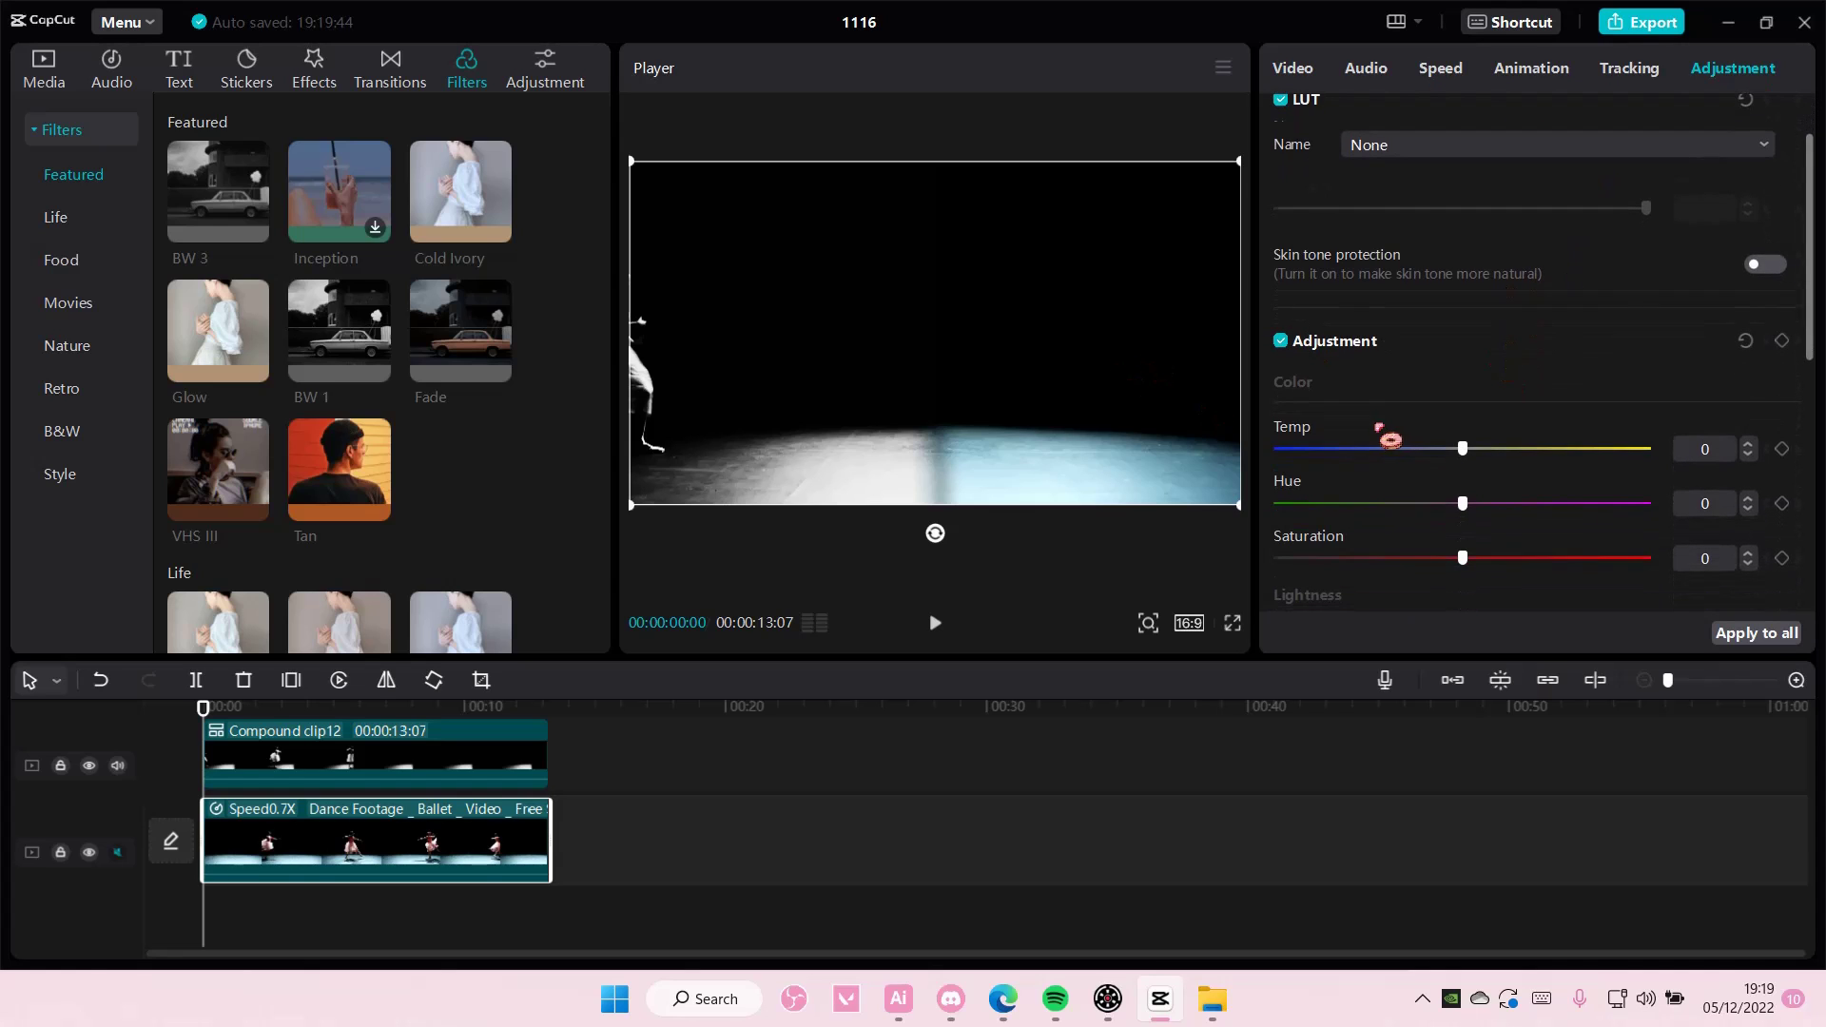
scroll(1426, 455, "down", 1)
left_click_drag(1469, 473, 1489, 477)
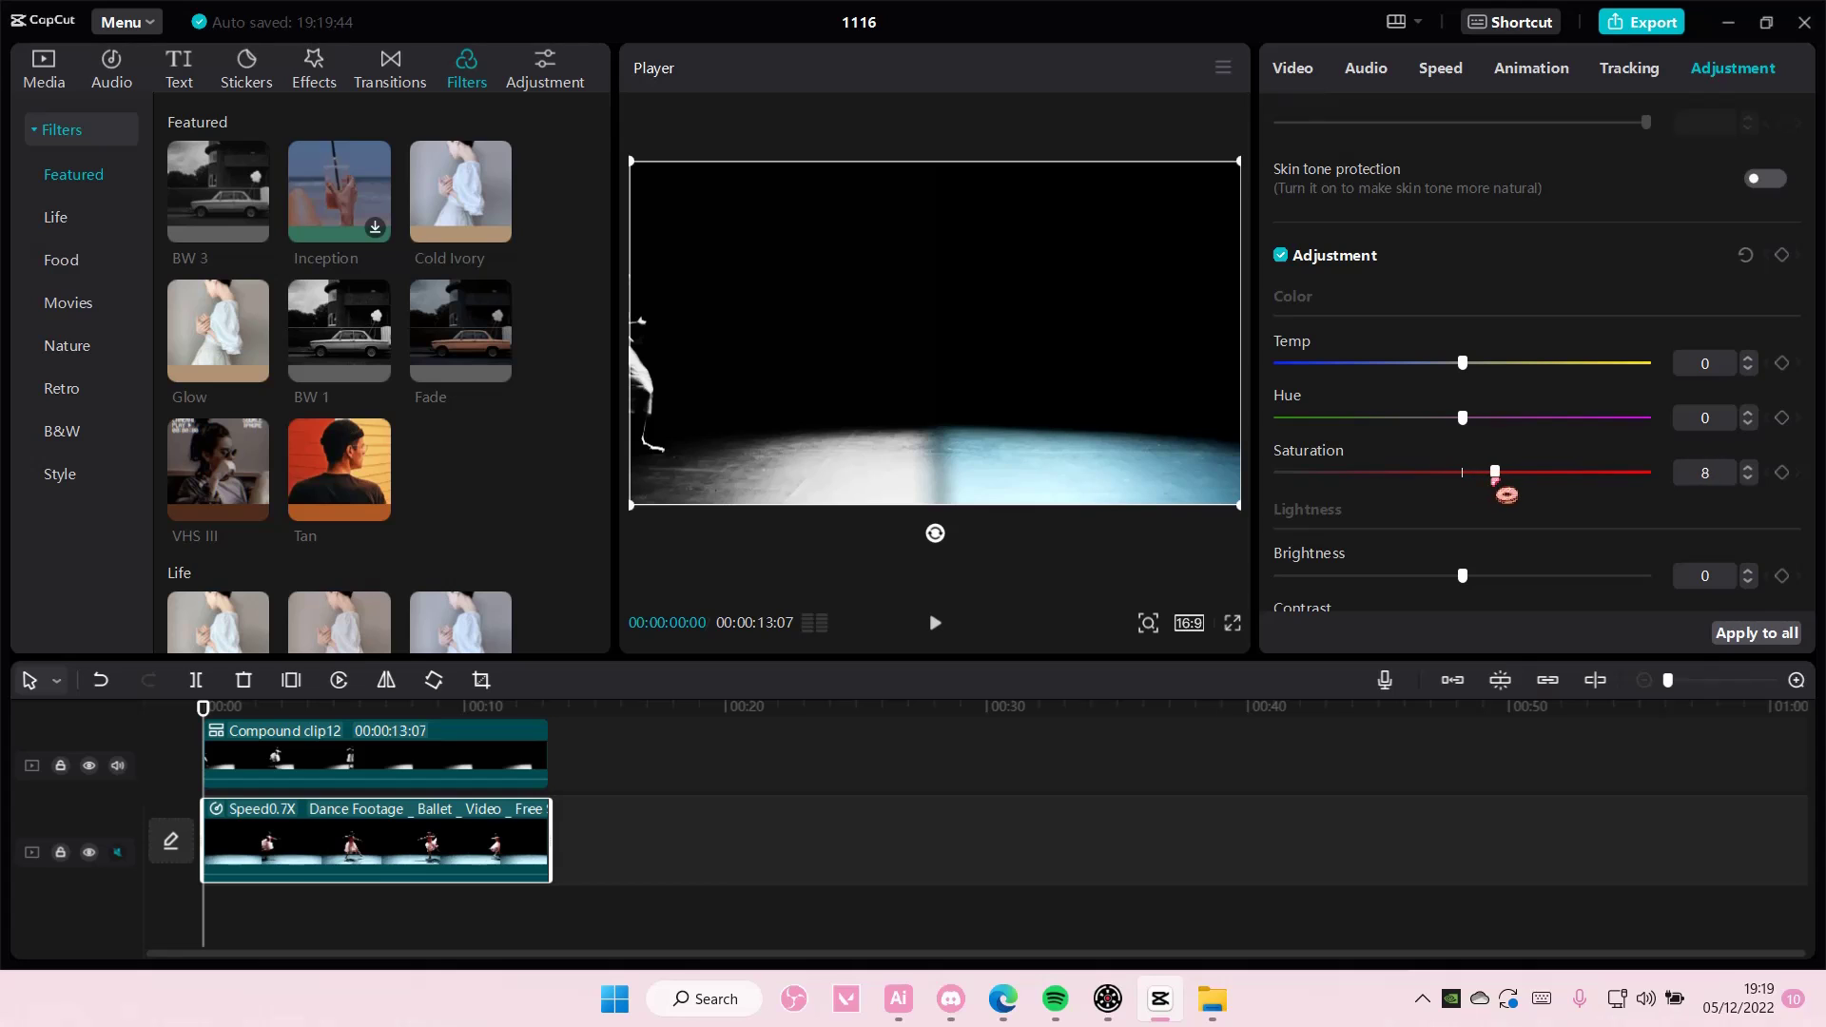
scroll(1487, 494, "down", 1)
scroll(1475, 471, "up", 3)
Apply the MagicHour.cube LUT to the clip at strength 86
left_click(1447, 233)
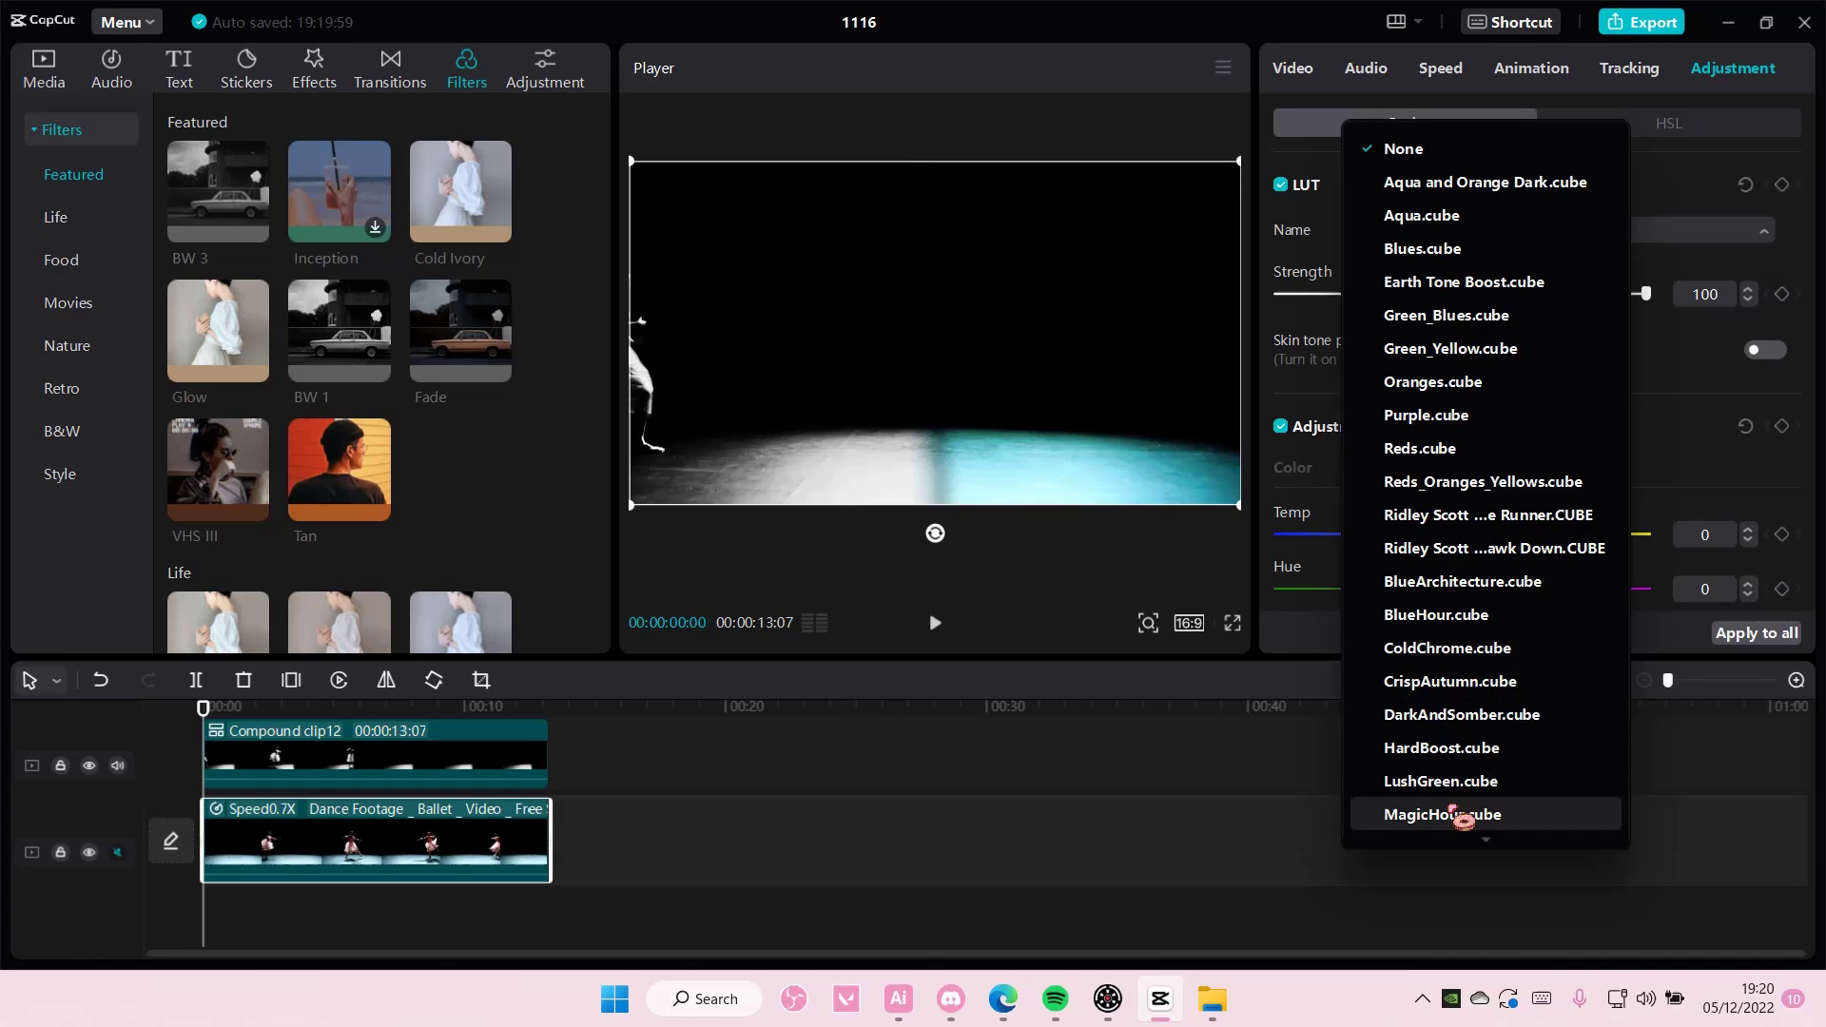
scroll(1459, 814, "down", 1)
left_click(1443, 707)
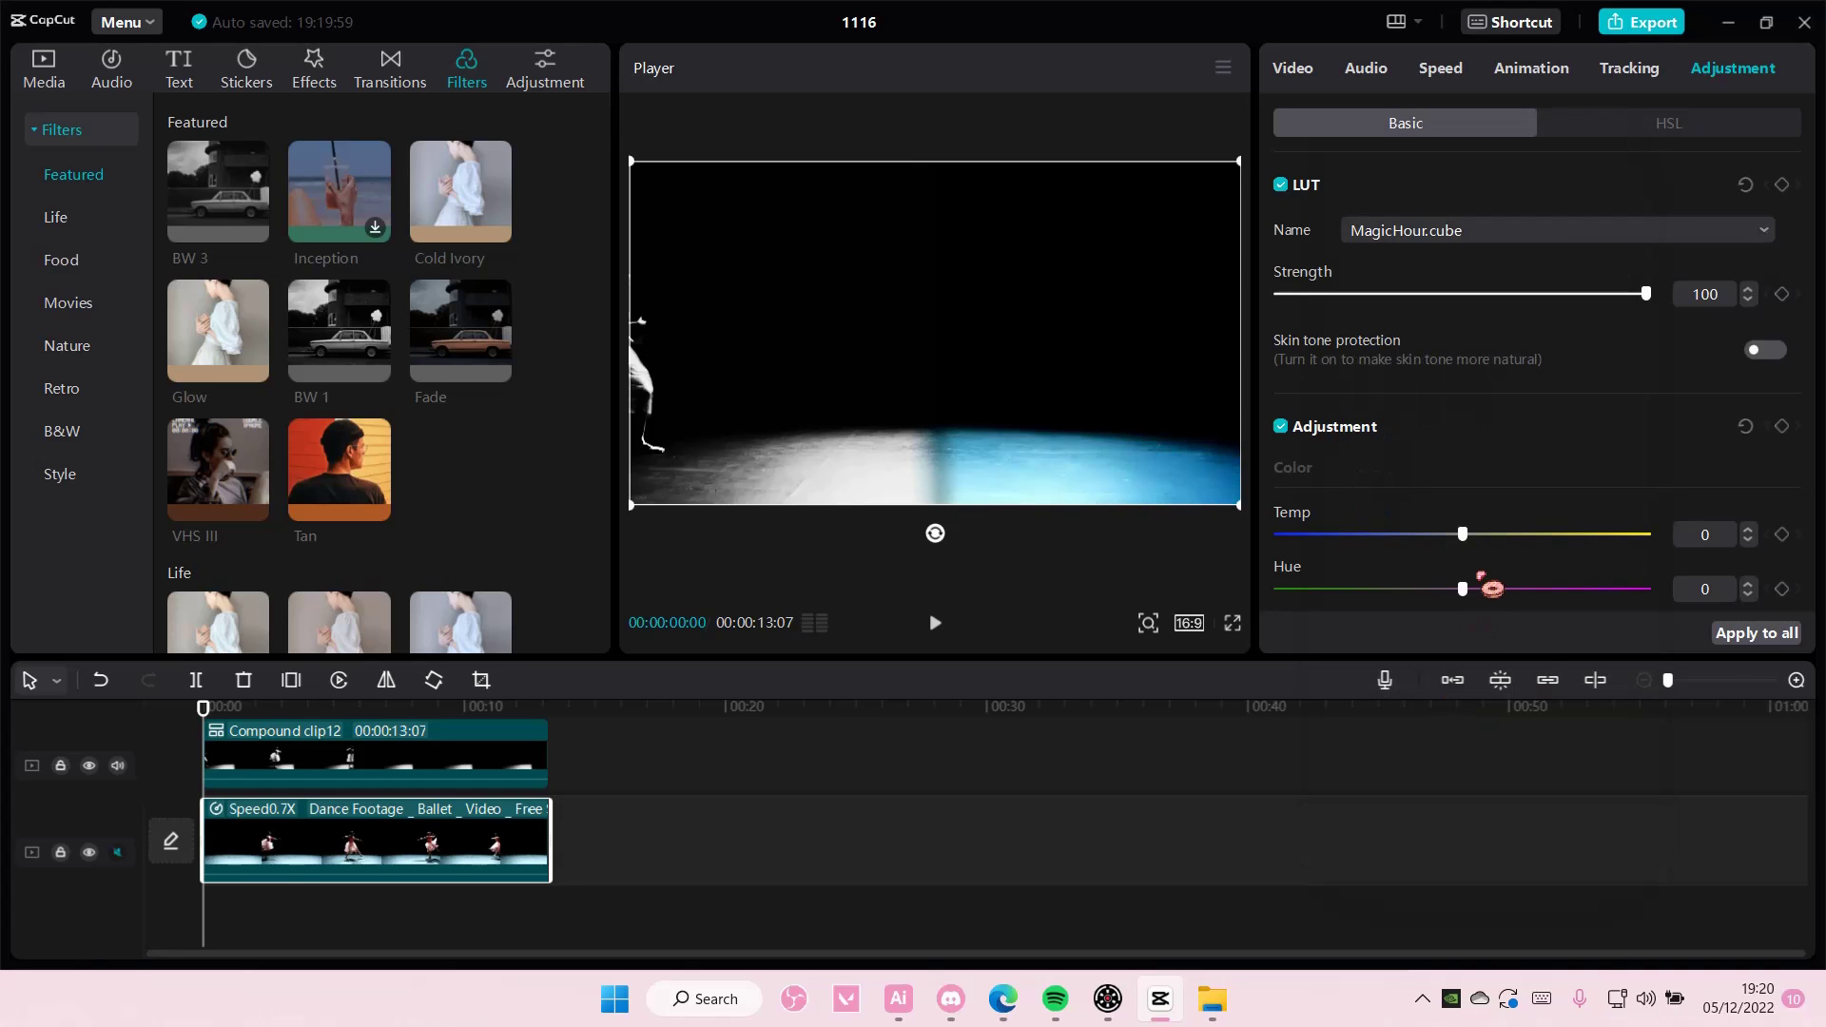
left_click_drag(1650, 295, 1587, 297)
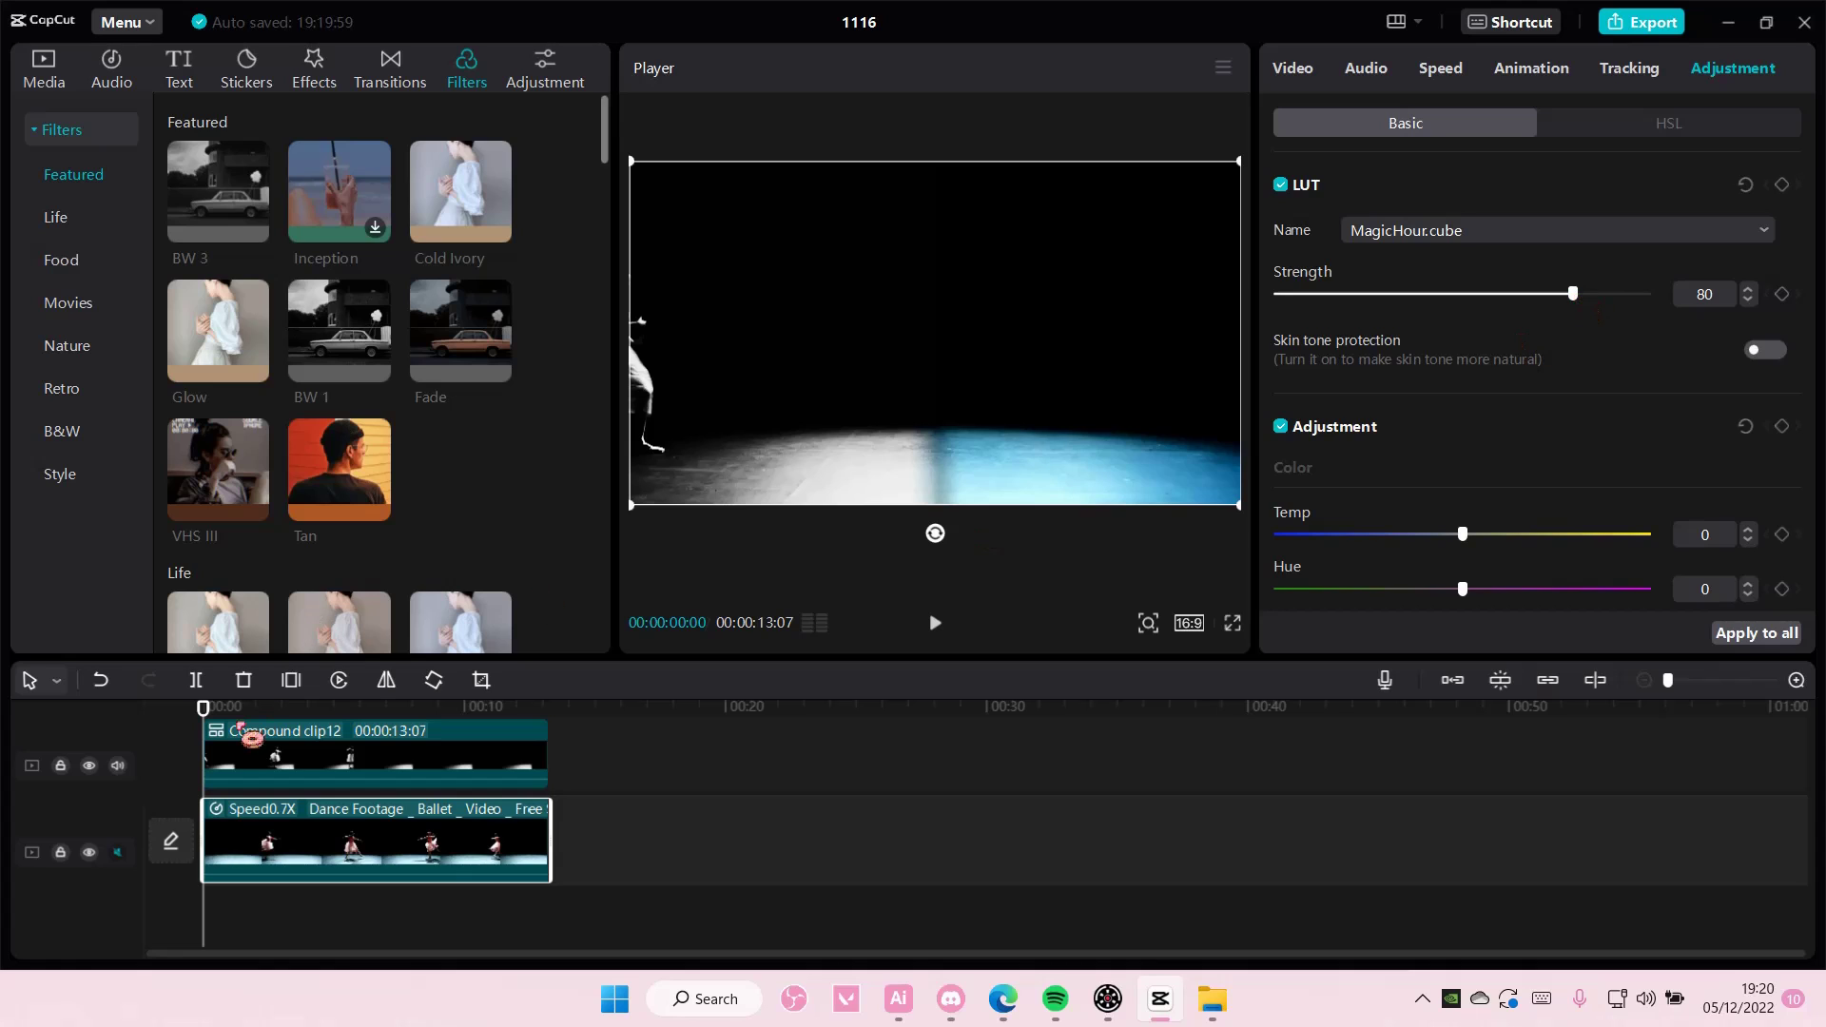
left_click(360, 742)
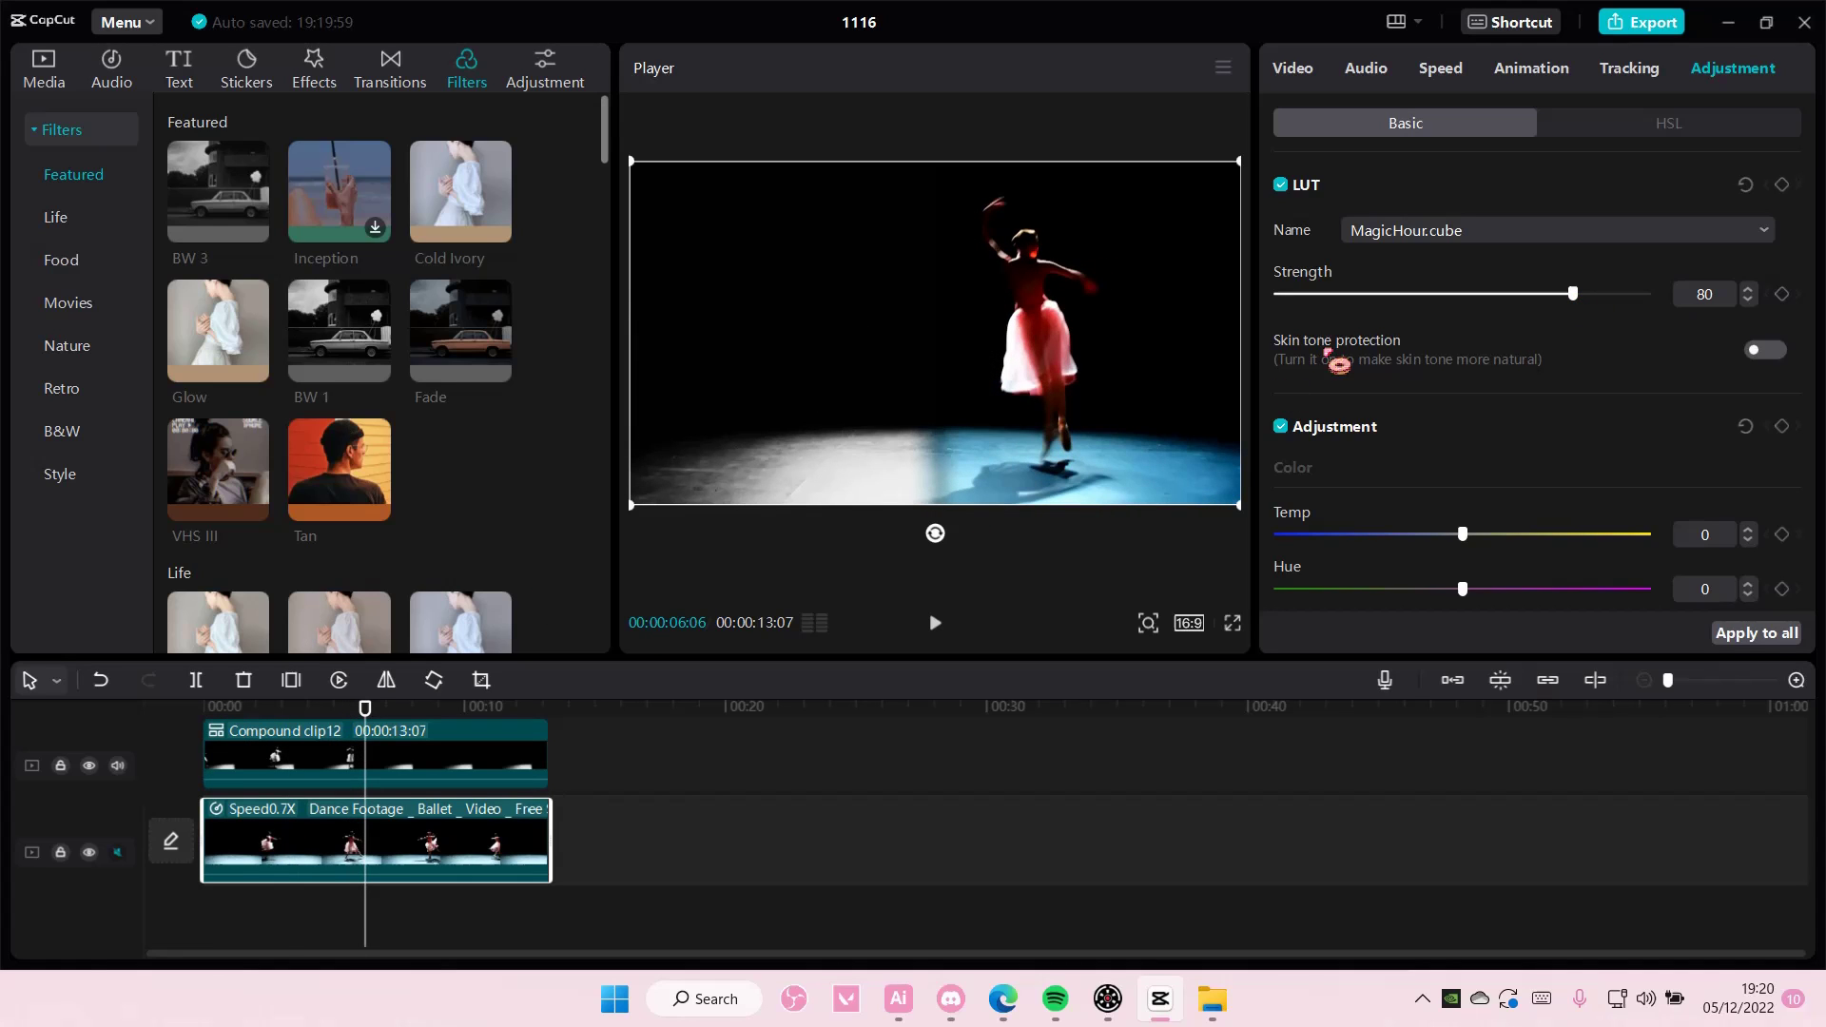
left_click_drag(1590, 305, 1644, 312)
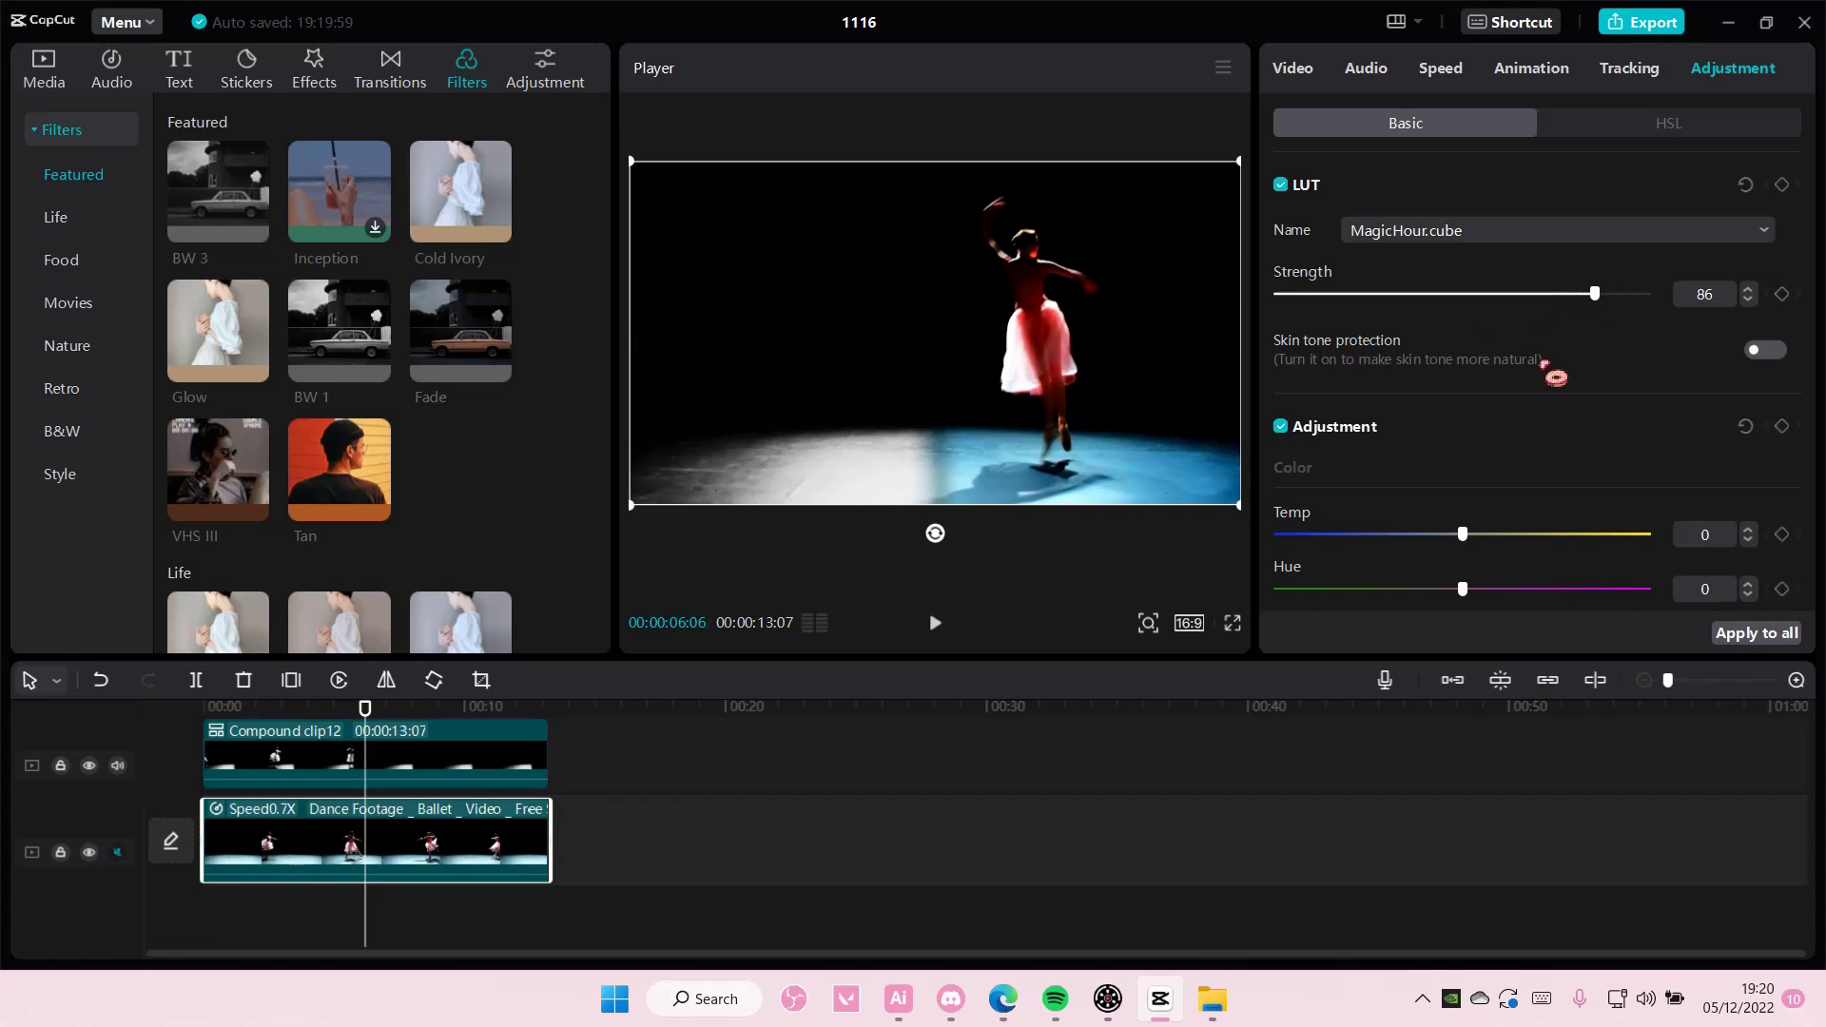
Set brightness to 7, adjust contrast, illumination to 10, sharpen to 26, and mute the top track
scroll(1458, 469, "down", 5)
left_click_drag(1460, 495, 1448, 549)
scroll(1475, 551, "down", 5)
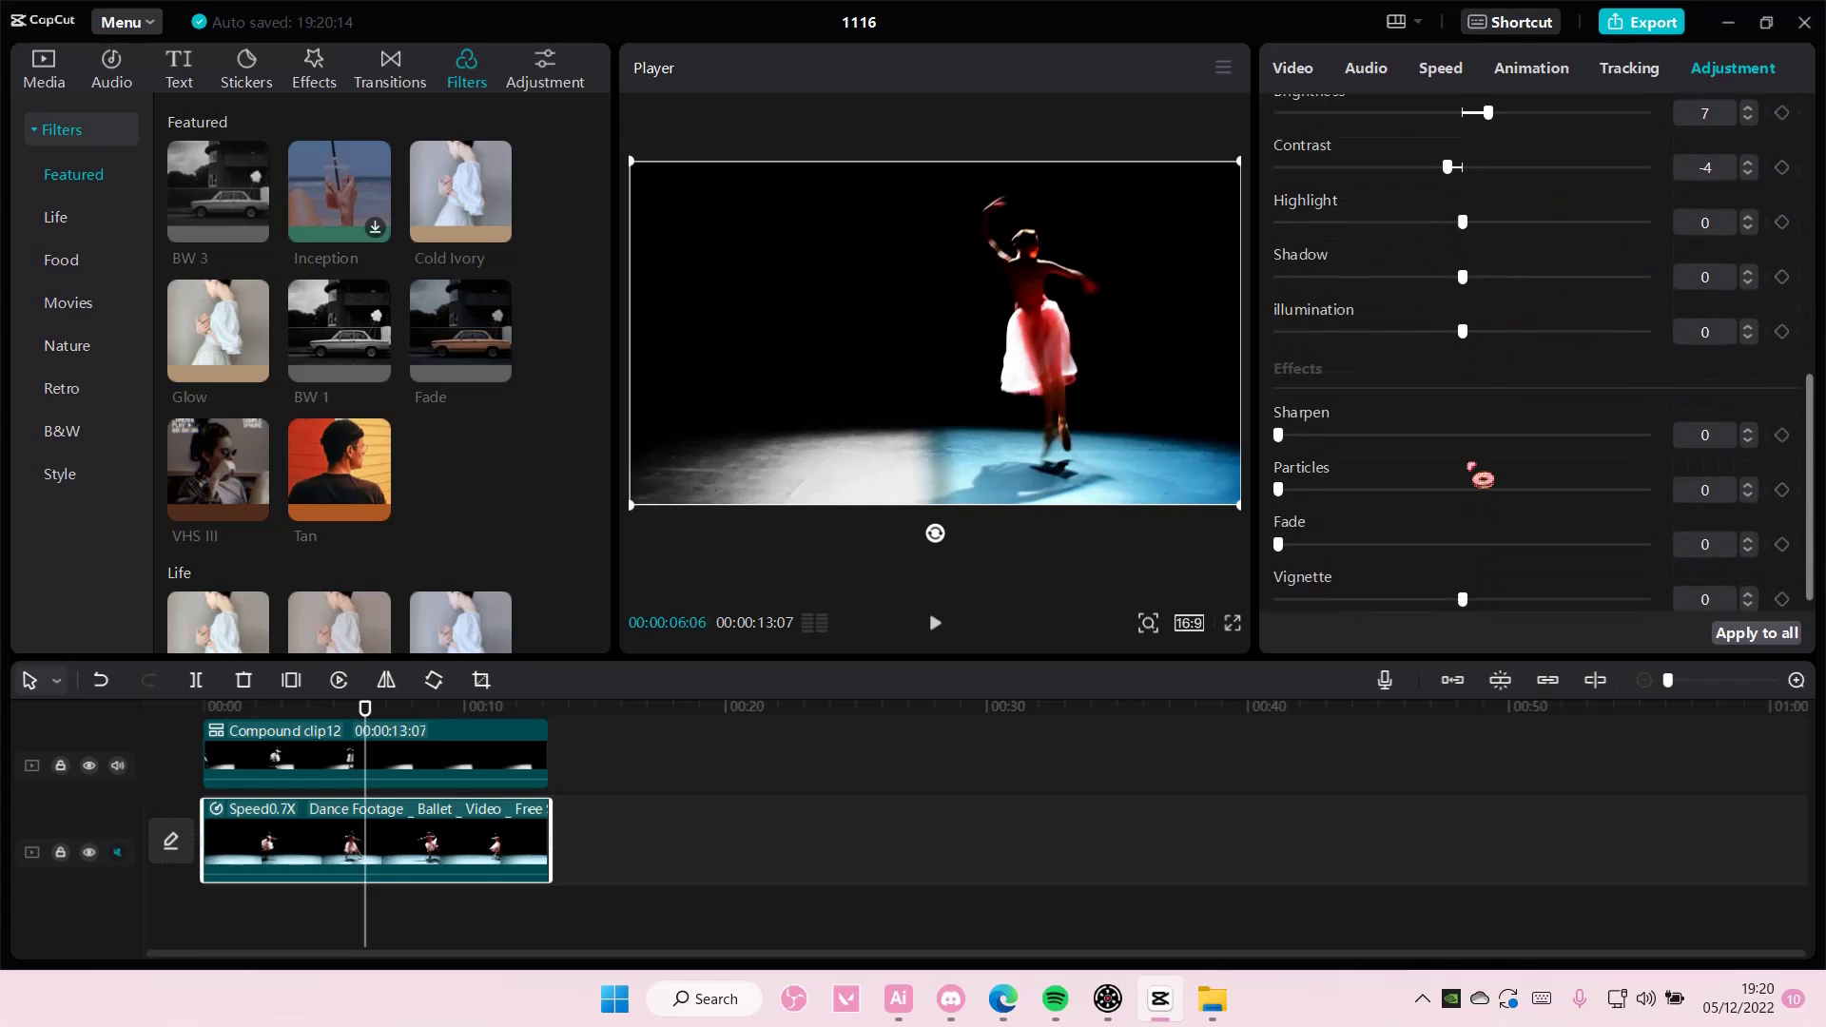
scroll(1470, 466, "down", 1)
mouse_move(1463, 312)
left_mouse_down()
mouse_move(1524, 314)
mouse_move(1499, 314)
left_mouse_up()
left_click(1328, 416)
mouse_move(1394, 421)
left_mouse_down()
mouse_move(1495, 415)
mouse_move(1375, 416)
left_mouse_up()
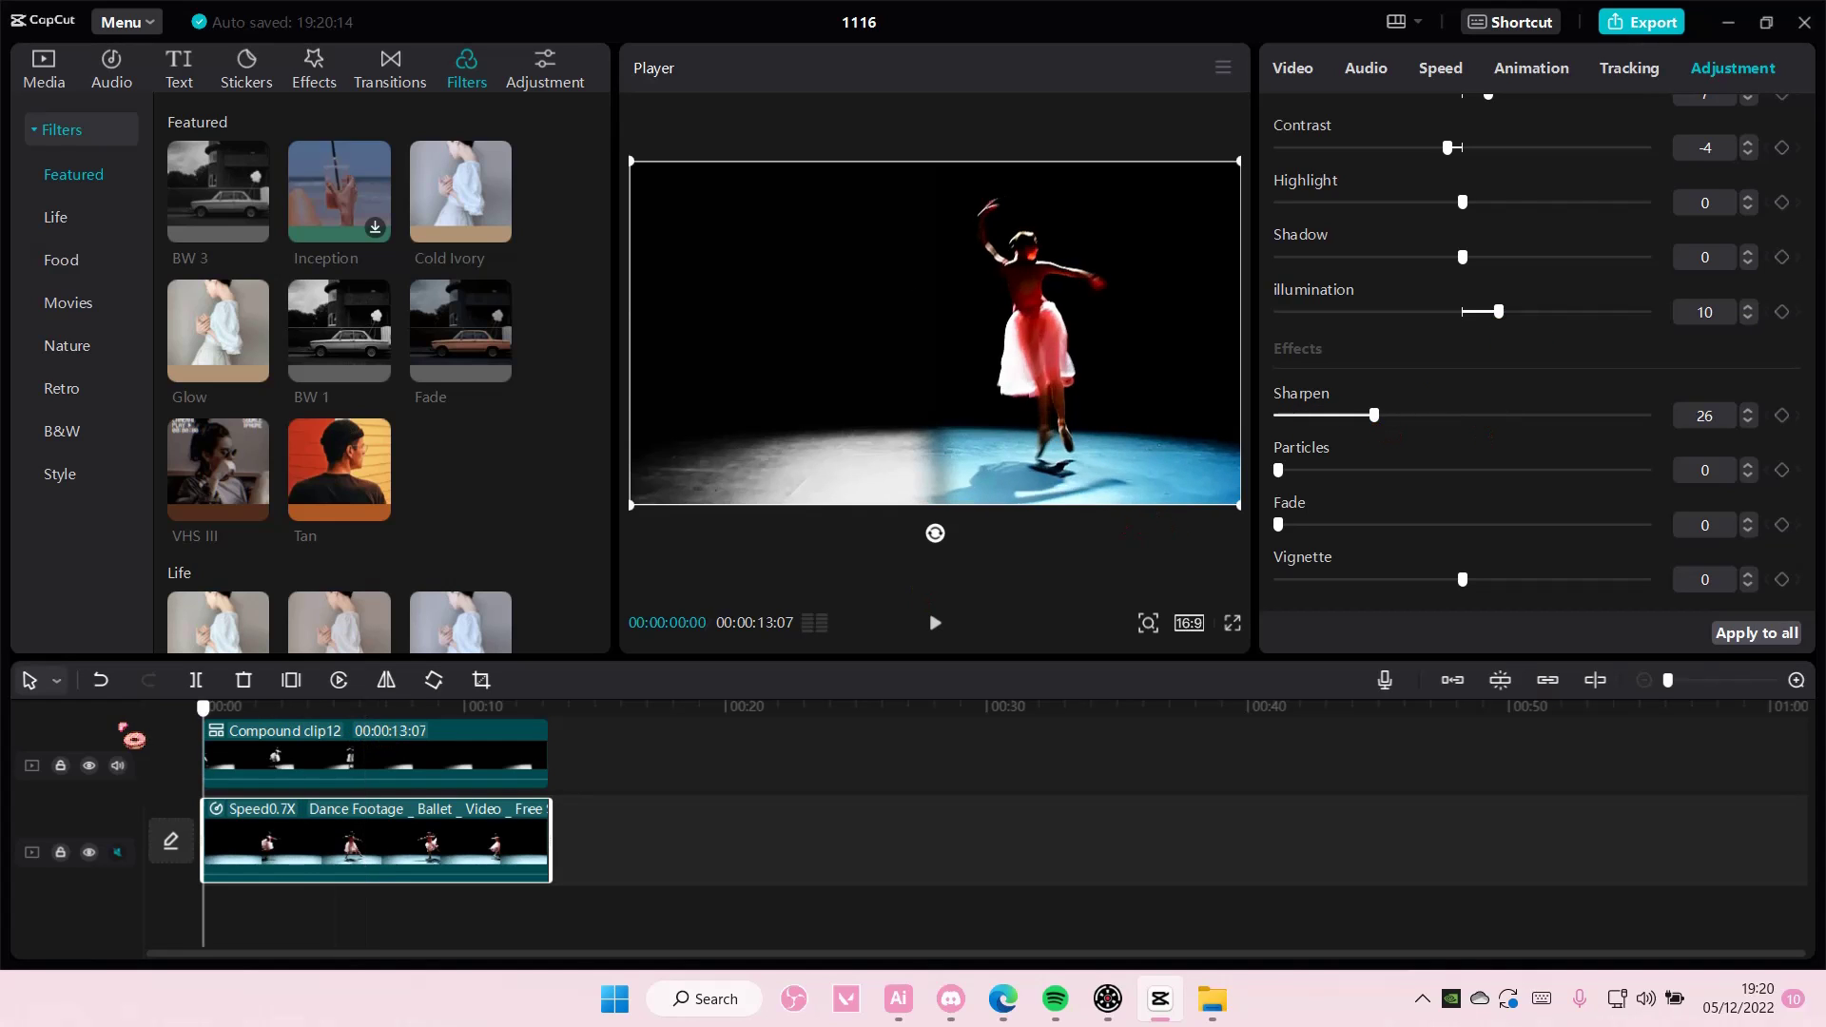
left_click(117, 766)
left_click(701, 758)
key("Home")
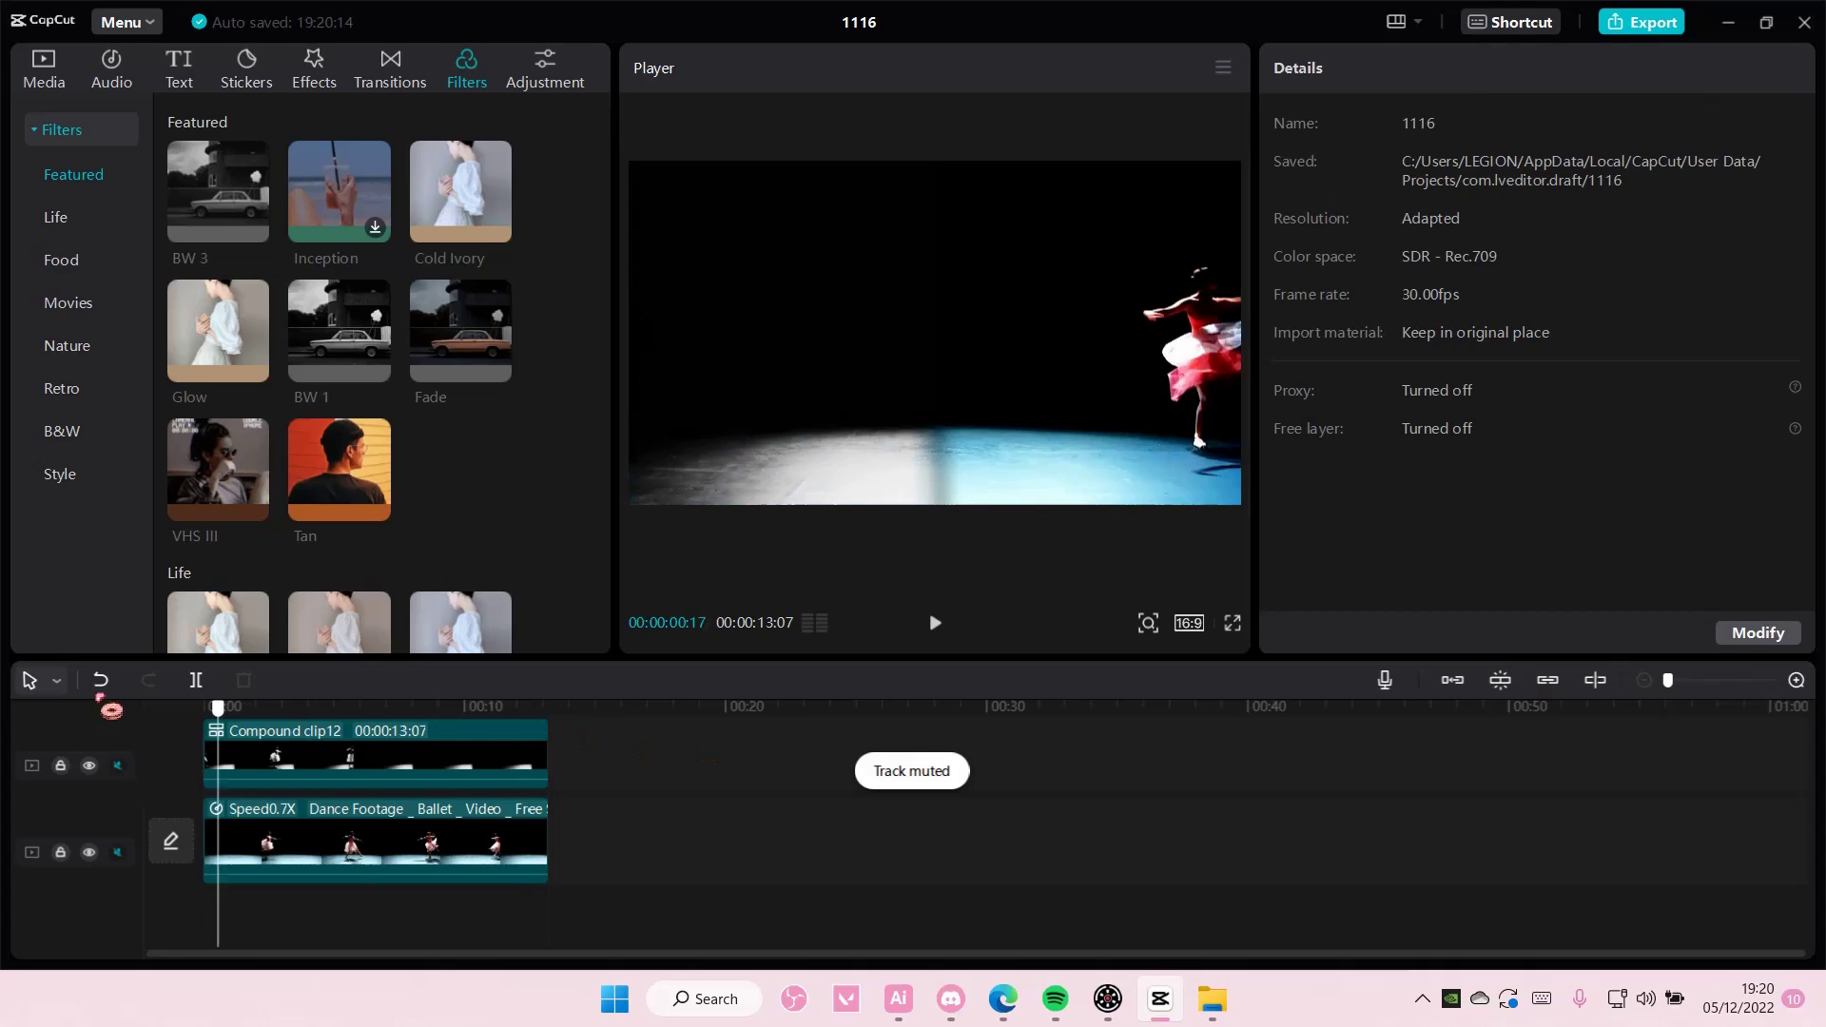
left_click(935, 624)
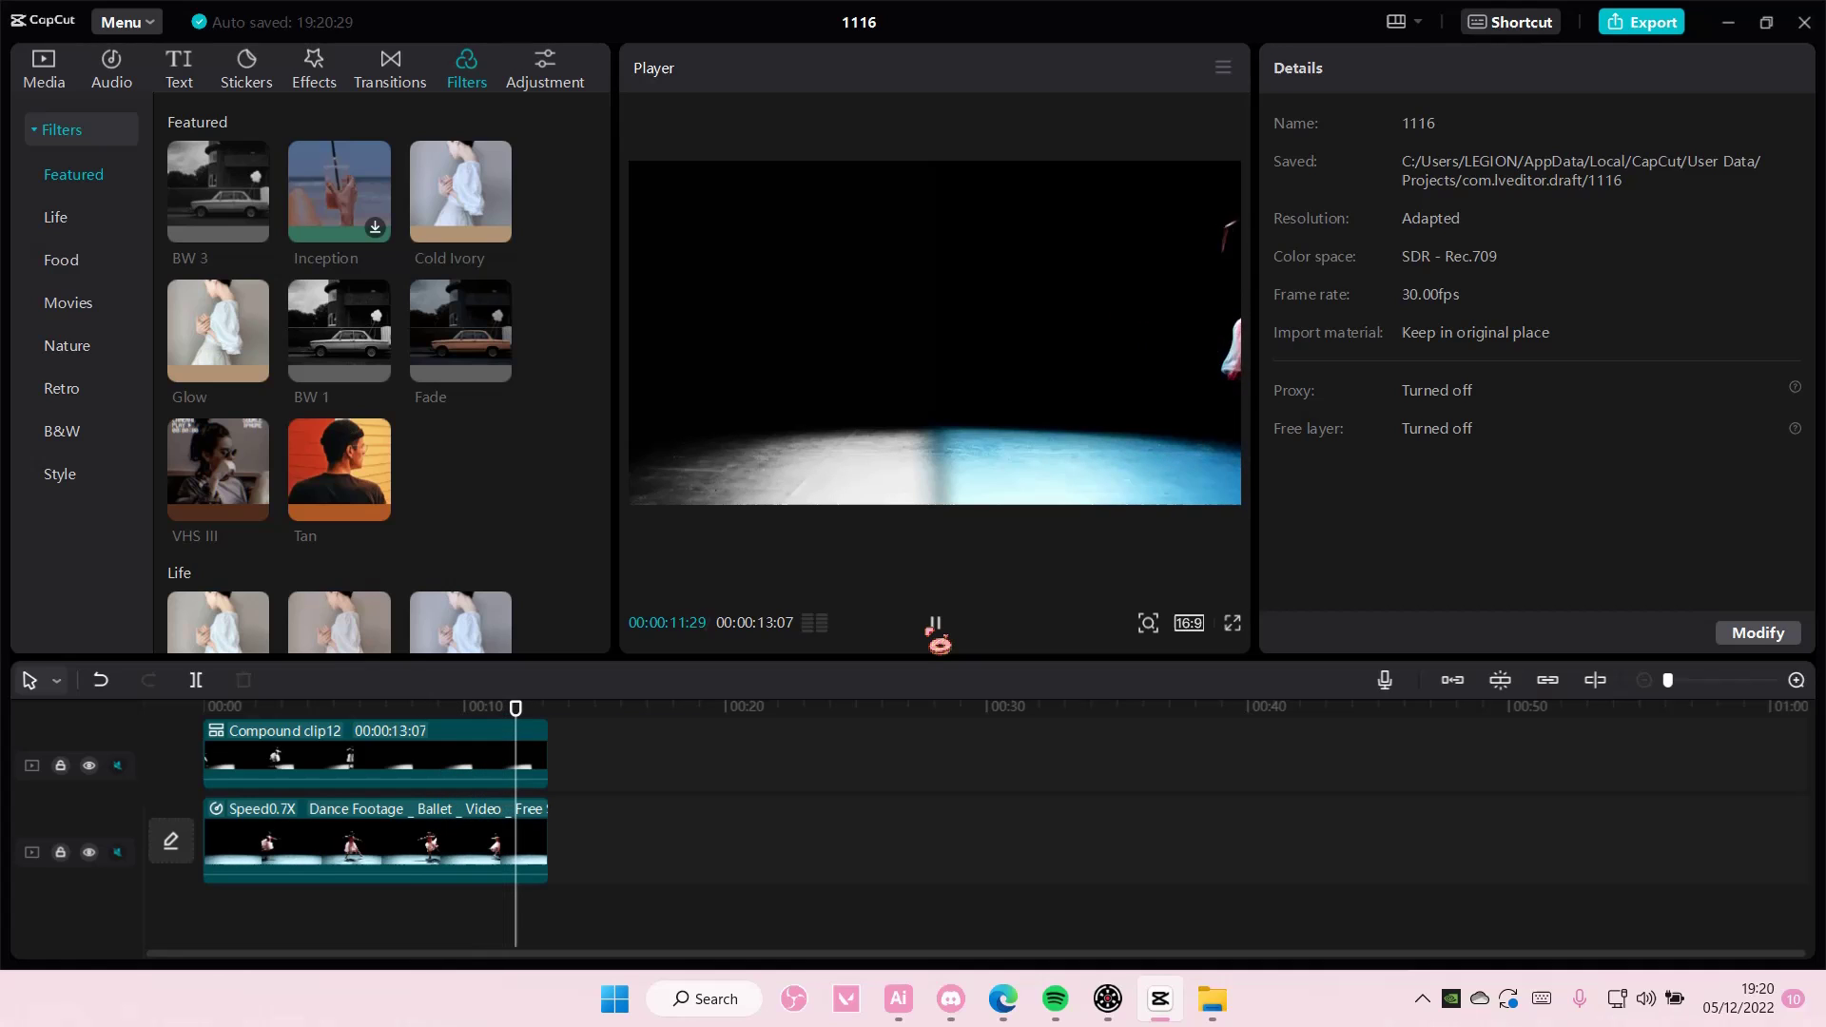
left_click(124, 721)
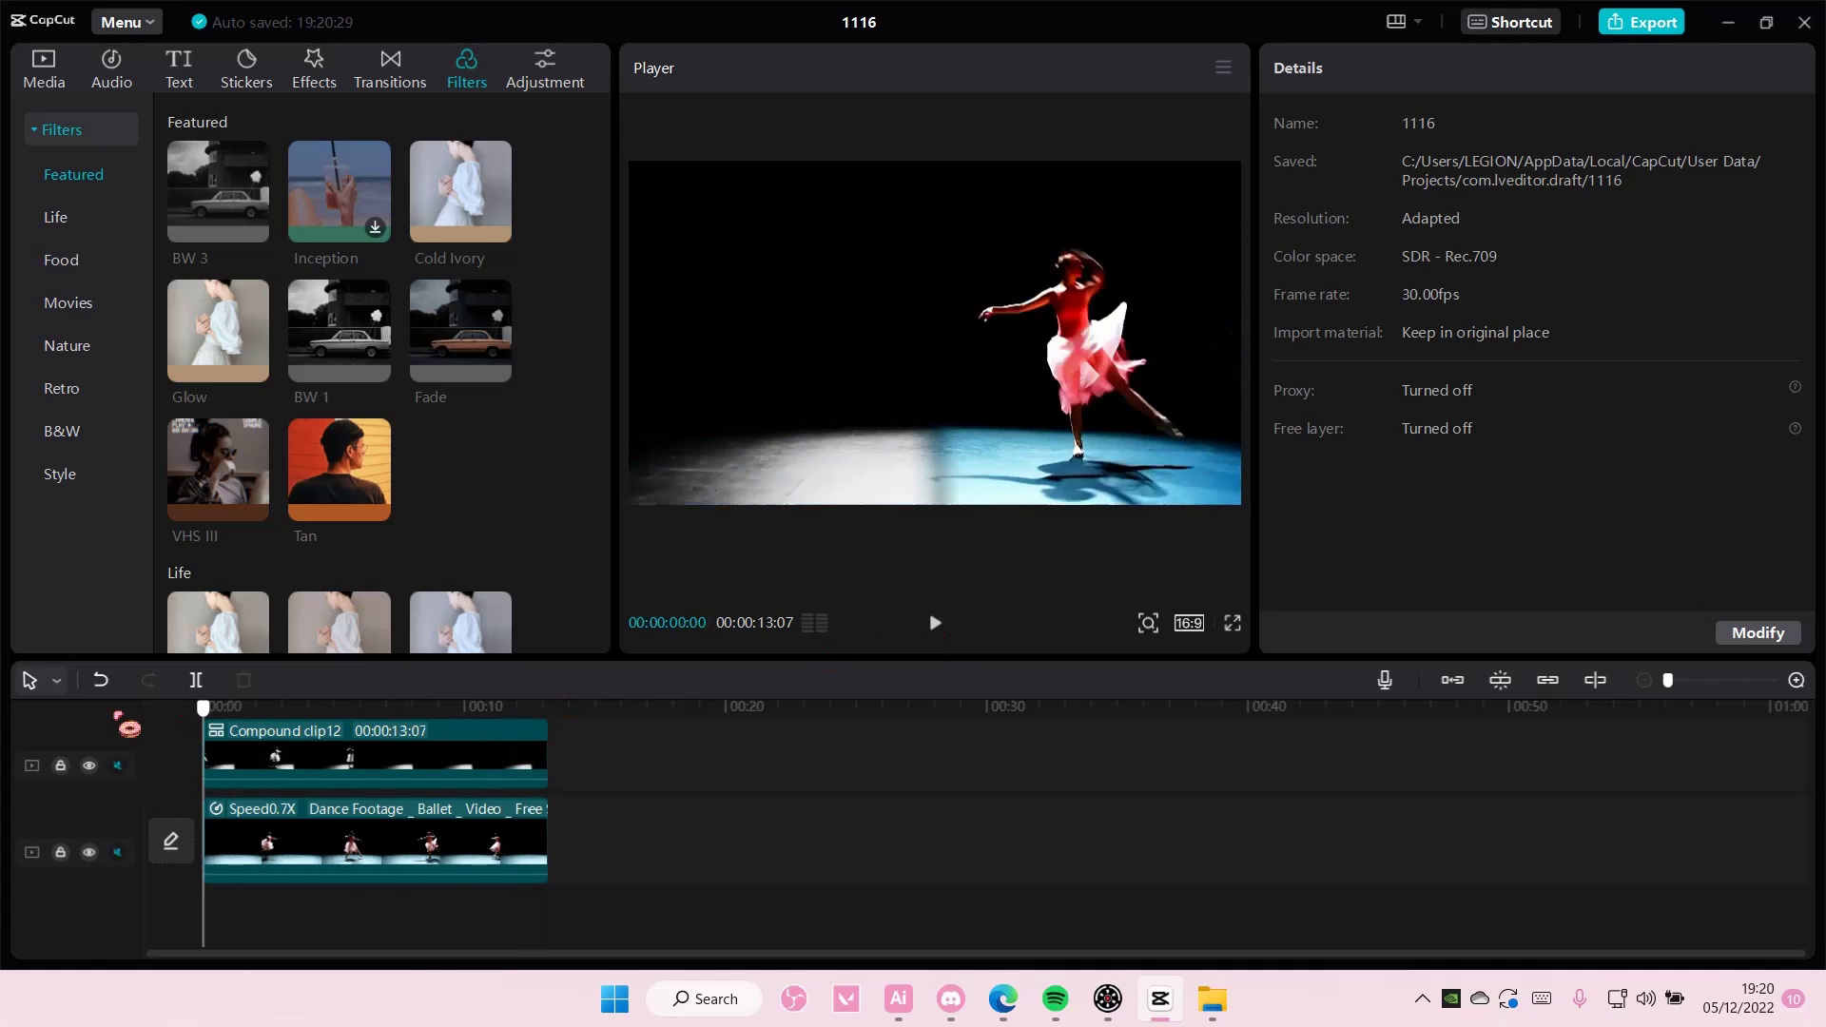
left_click(935, 625)
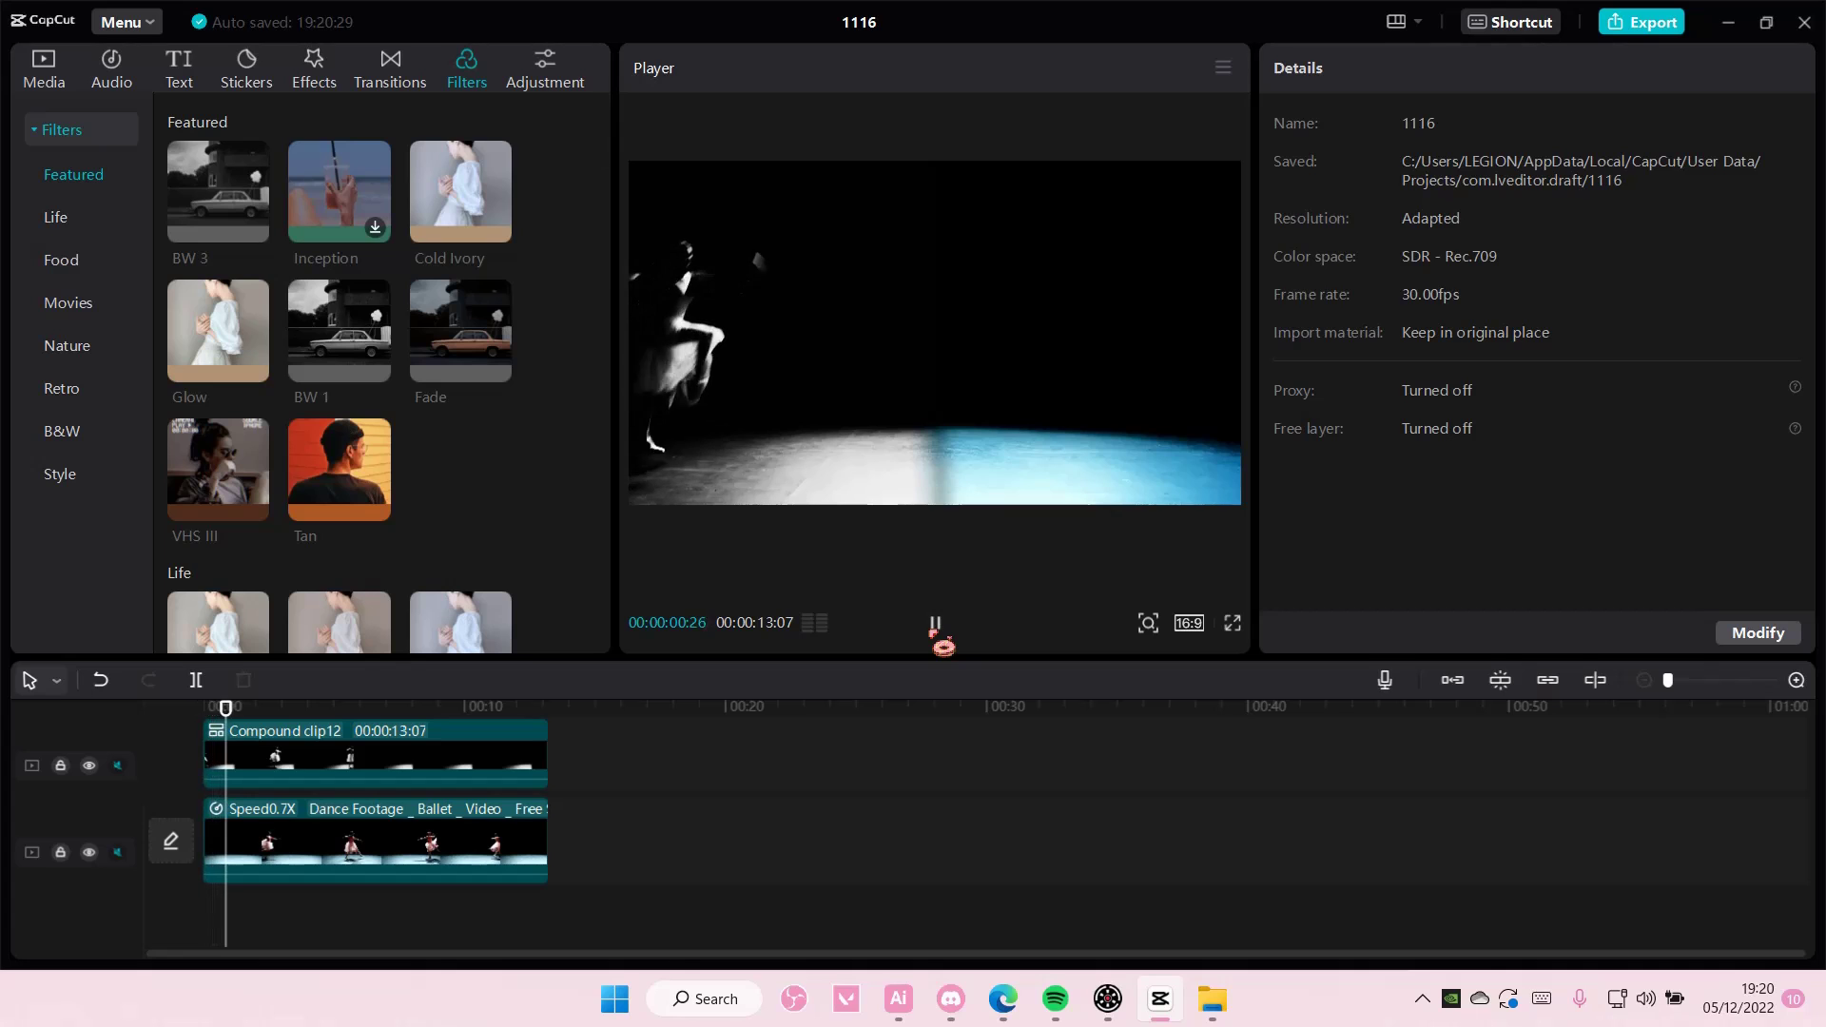